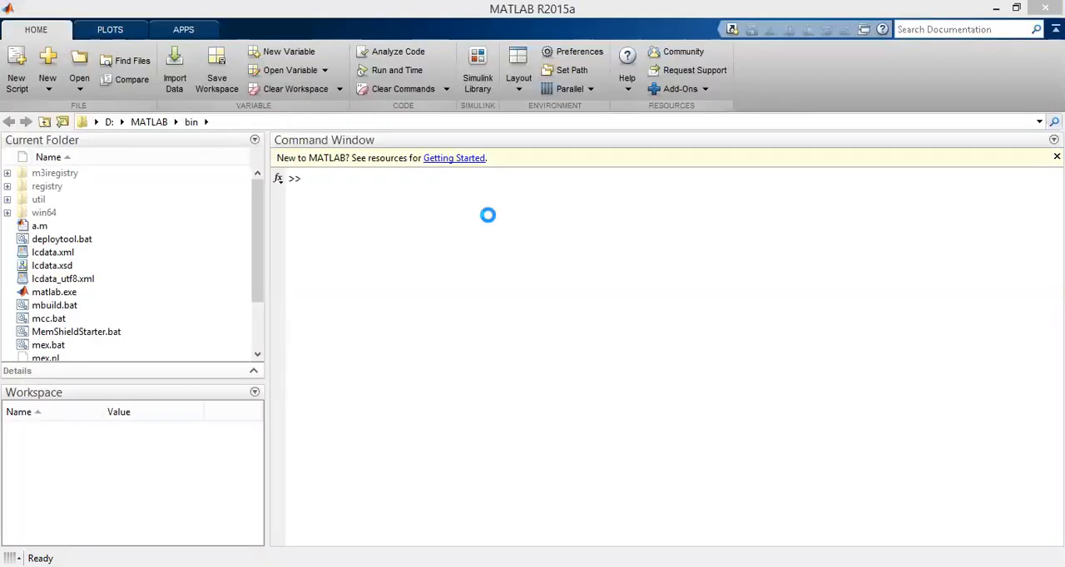
# Define the numerator vector n = [0 1] in the workspace.
pyautogui.click(996, 8)
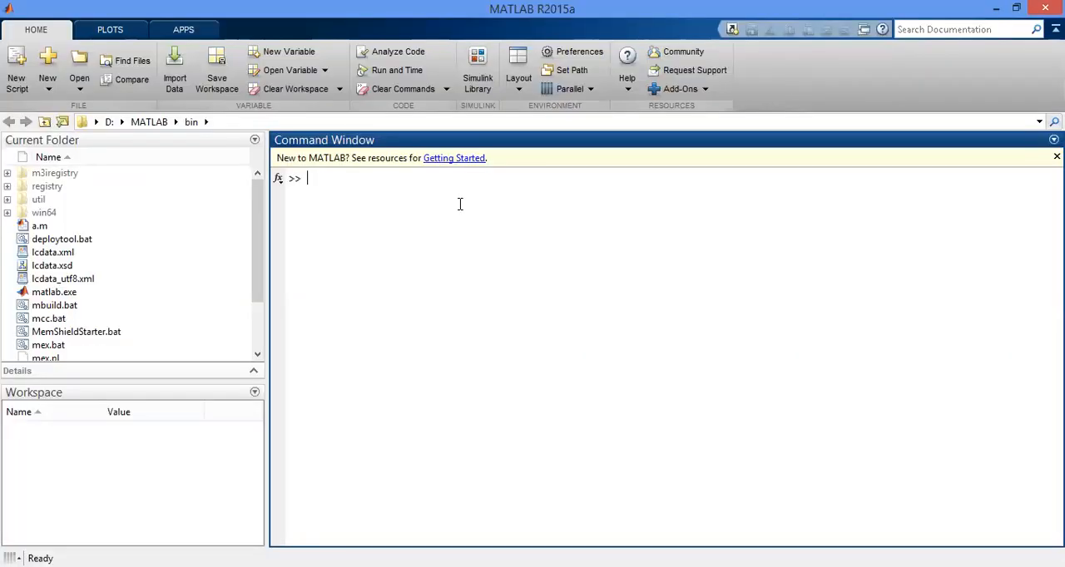
pyautogui.write('n = [0 1]')
pyautogui.press('Return')
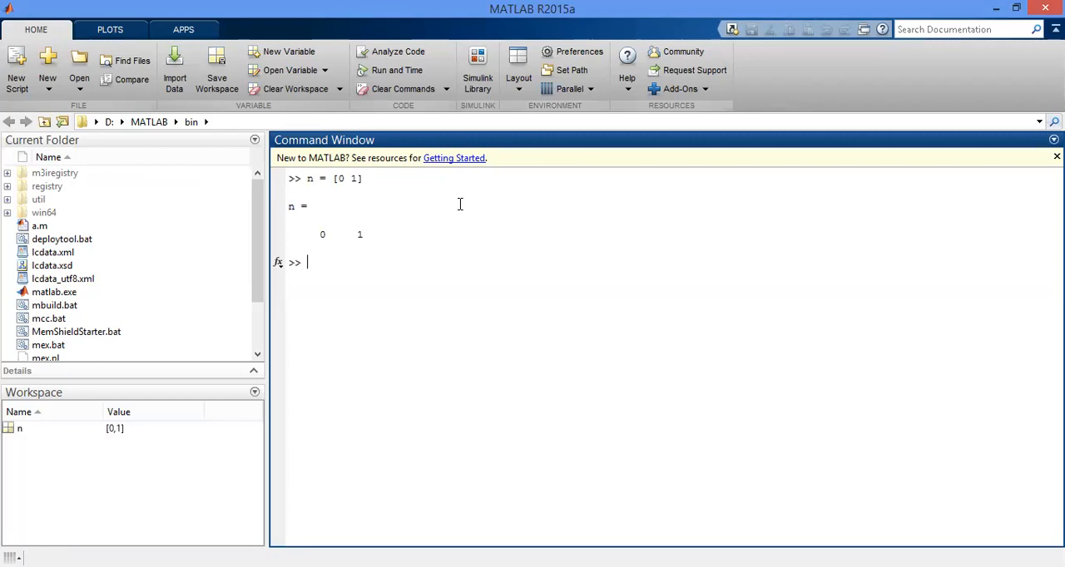
# Define the denominator vector d = [1 1 0] in the workspace.
pyautogui.write('d = (')
pyautogui.press('BackSpace')
pyautogui.write('[1 1 0]')
pyautogui.press('Return')
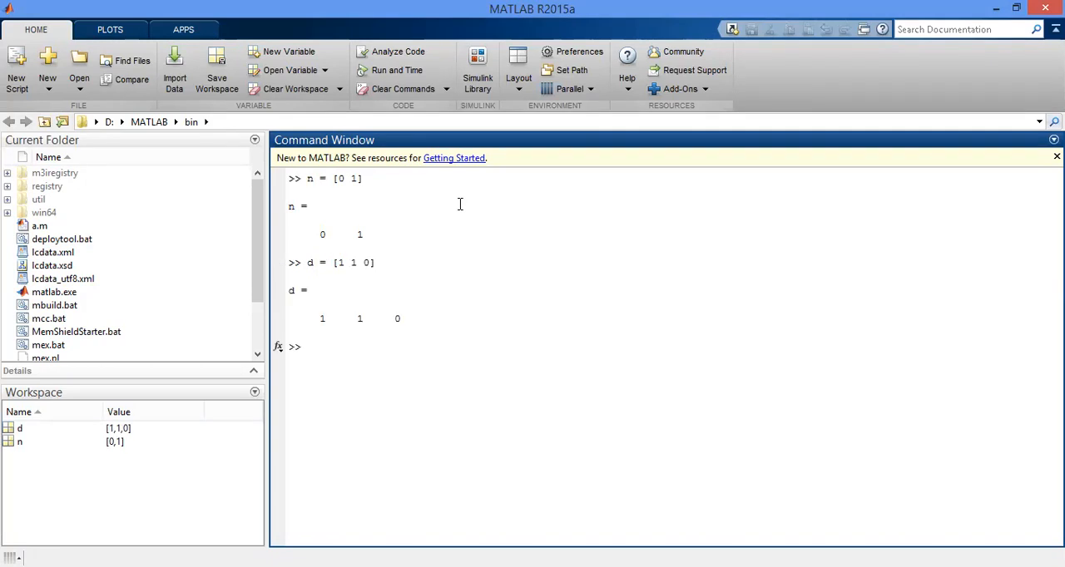
# Create the transfer function G from n and d with tf(n,d).
pyautogui.write('G=')
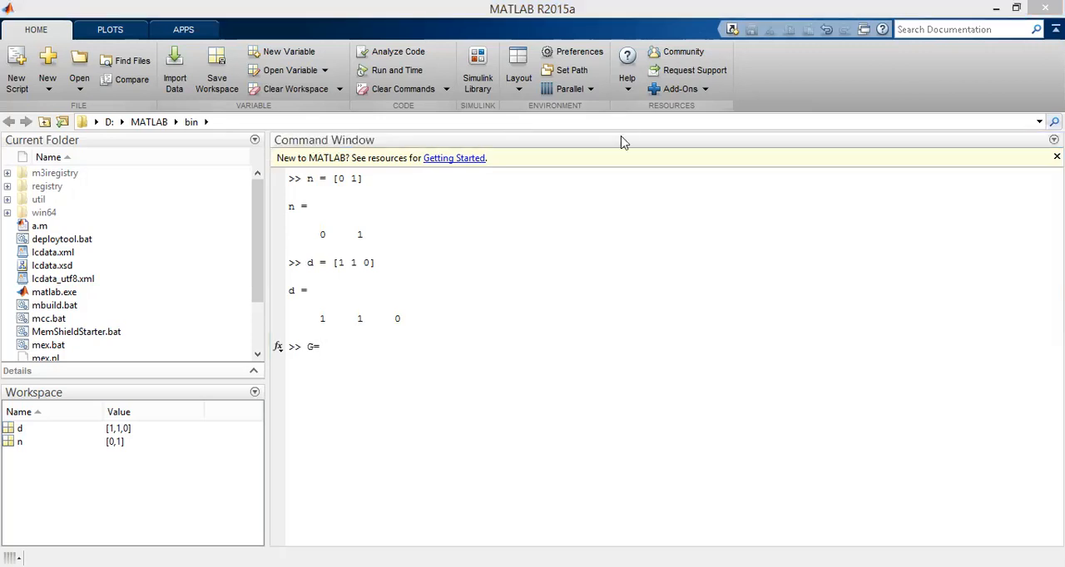
pyautogui.click(337, 350)
pyautogui.write('tf')
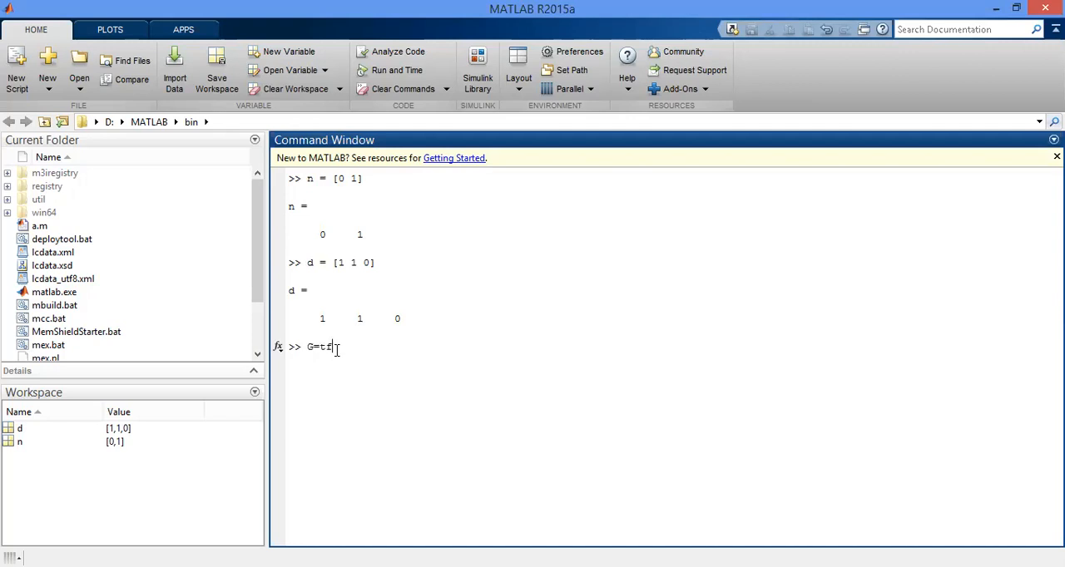
pyautogui.write('(n,d)')
pyautogui.press('Return')
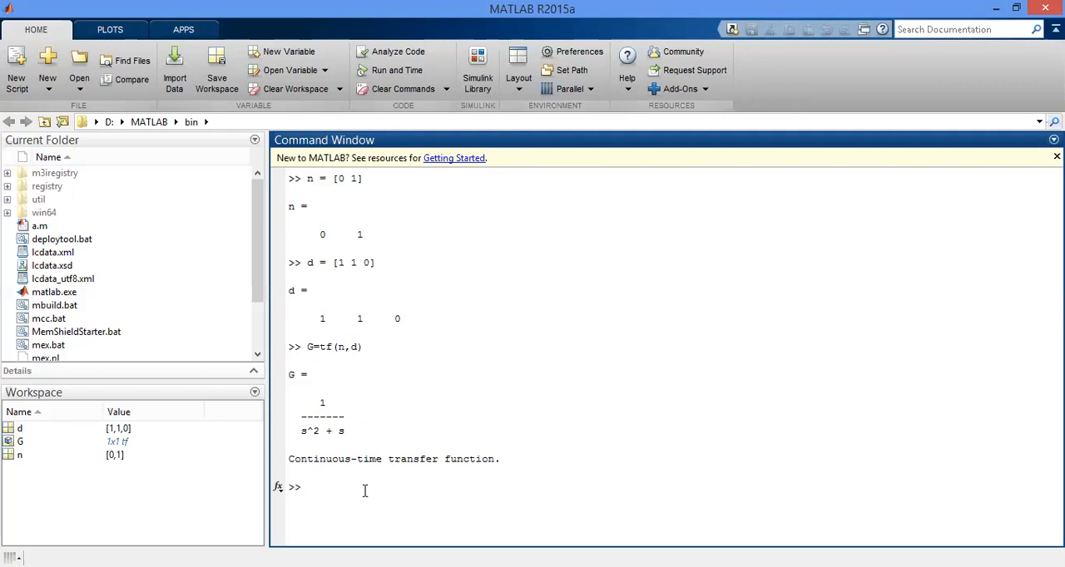
# Launch the SISO design tool for the plant with sisotool(G).
pyautogui.write('sisotool(')
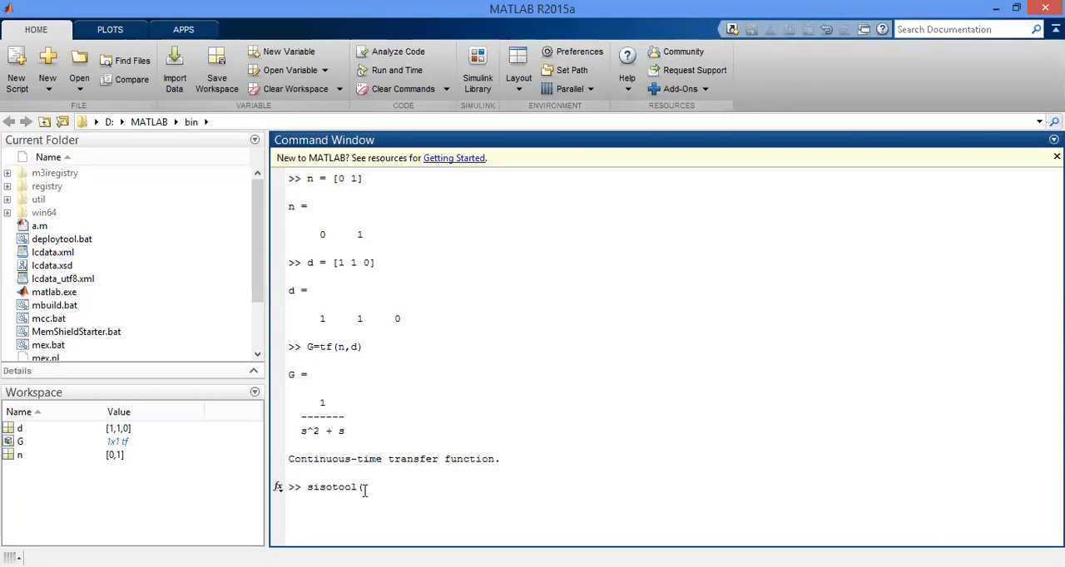
pyautogui.write('G)')
pyautogui.press('Return')
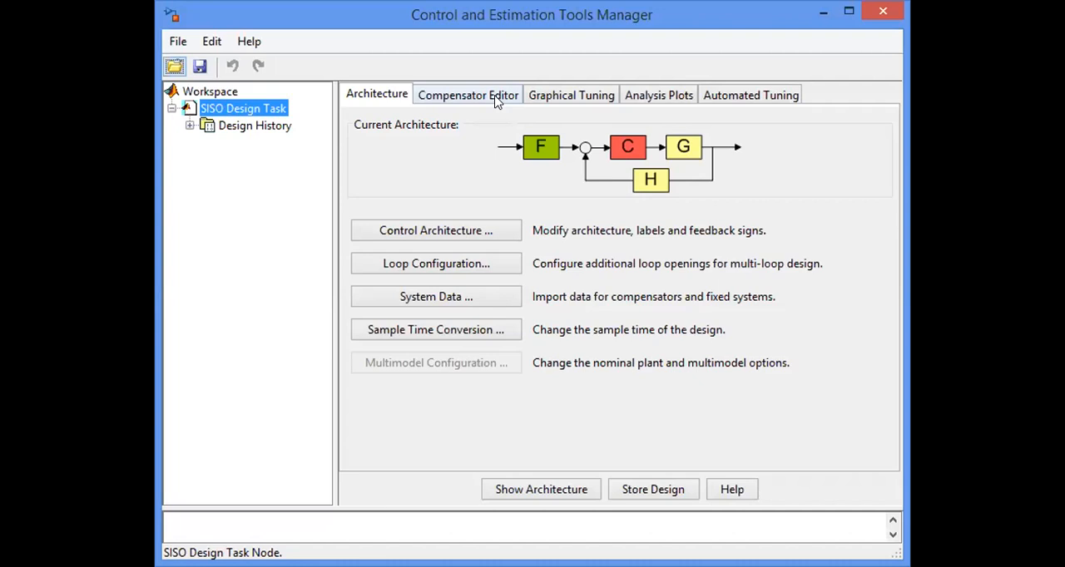
# Set analysis Plot 1 to Step and include the Closed Loop r to y response.
pyautogui.click(680, 97)
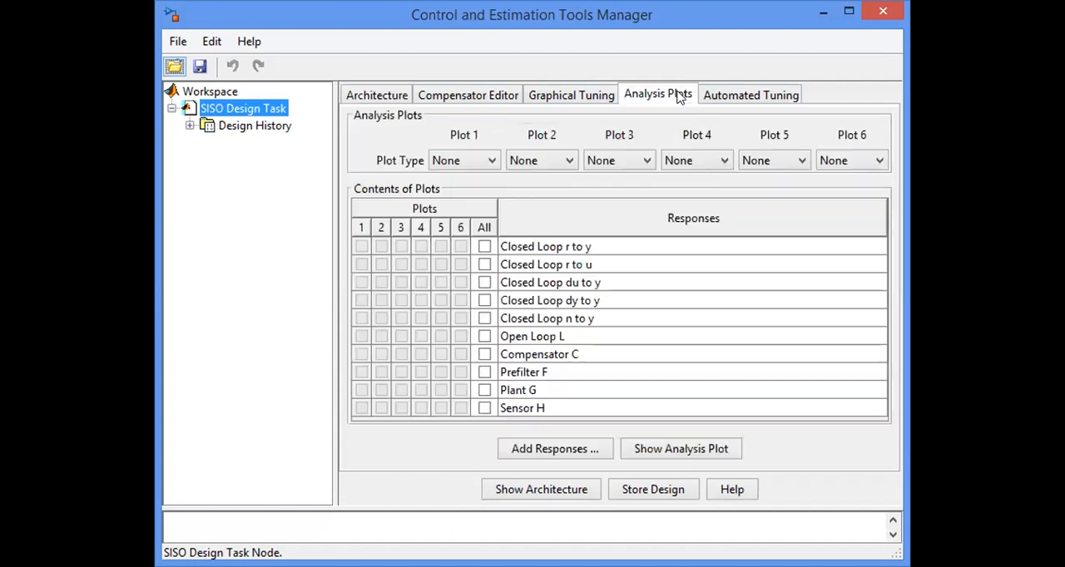
pyautogui.click(466, 163)
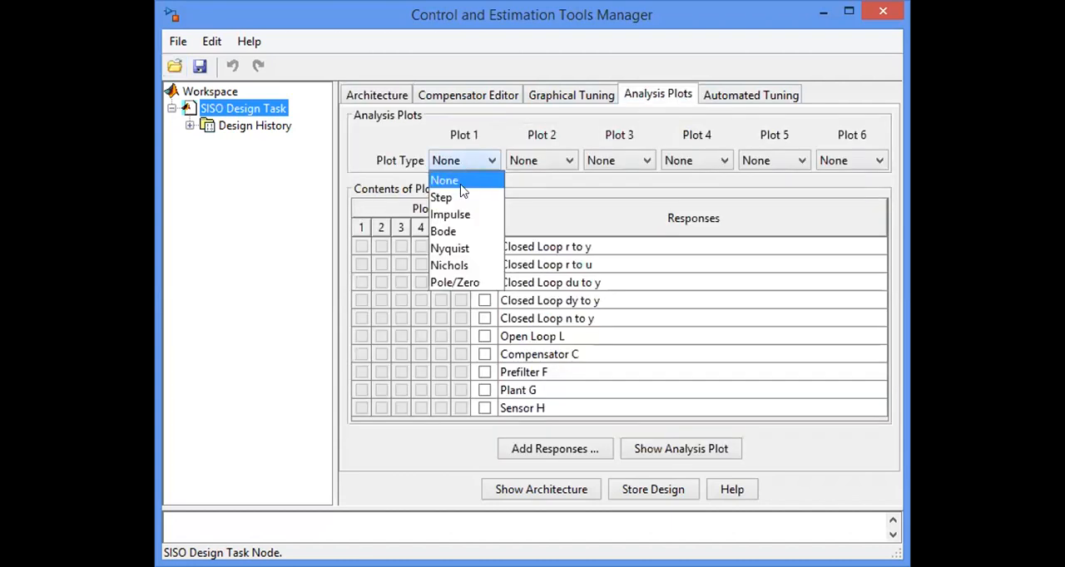
pyautogui.click(459, 196)
pyautogui.click(485, 246)
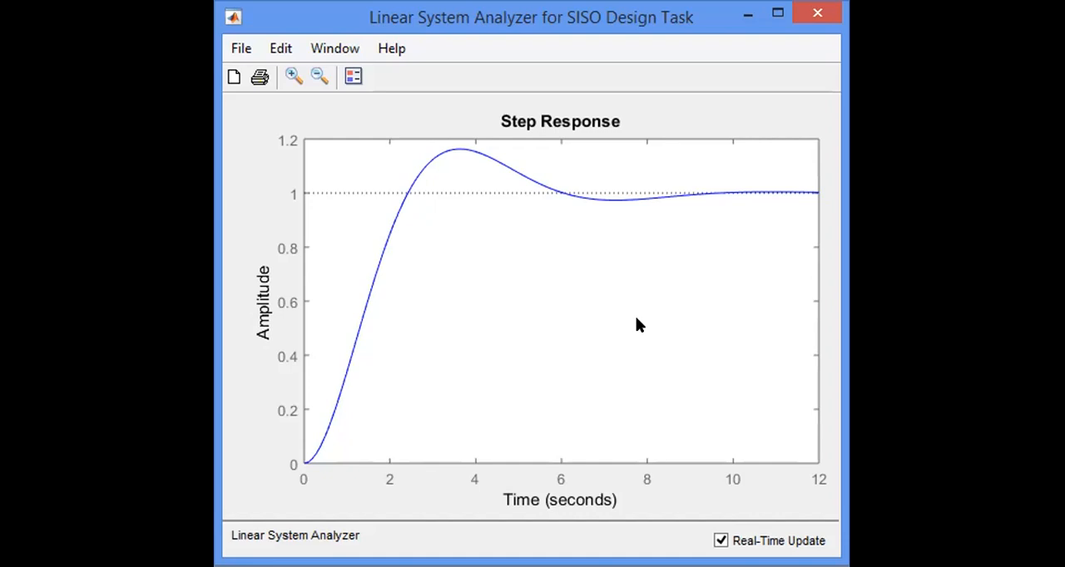
# Show the Peak Response and Rise Time characteristics on the step response plot.
pyautogui.rightClick(628, 263)
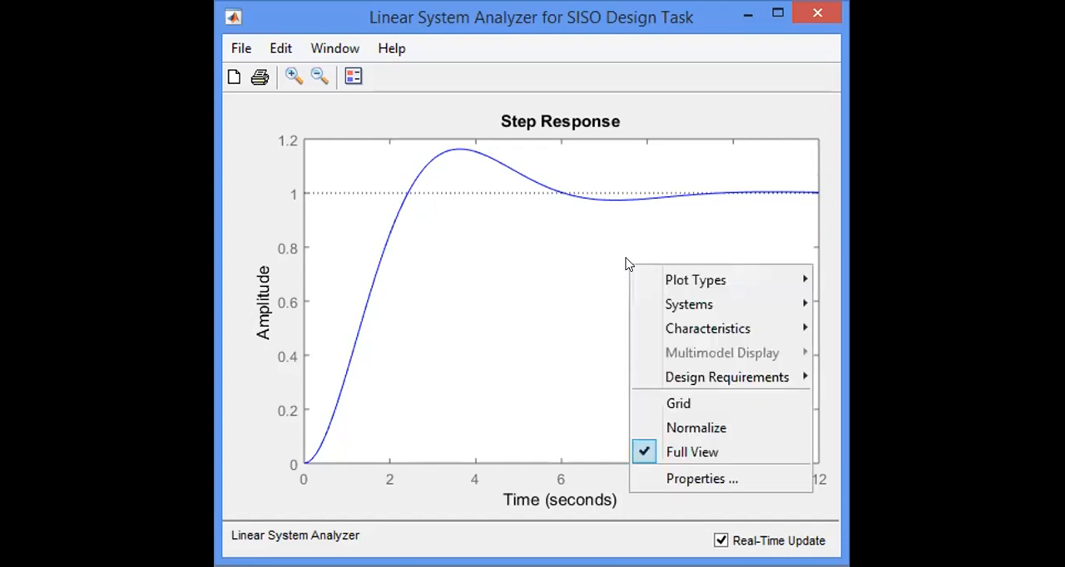
pyautogui.moveTo(729, 331)
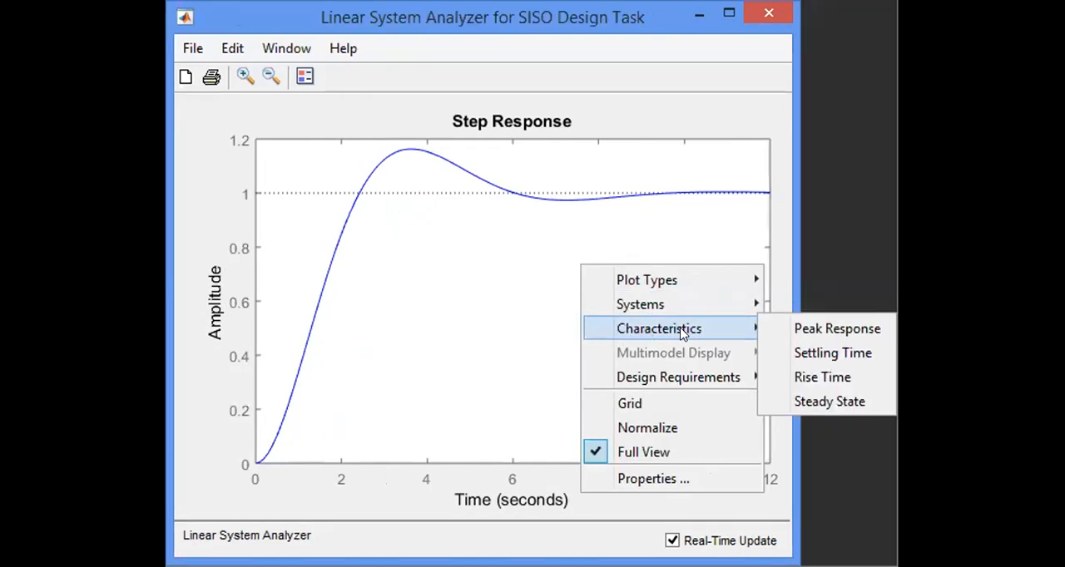
pyautogui.click(823, 327)
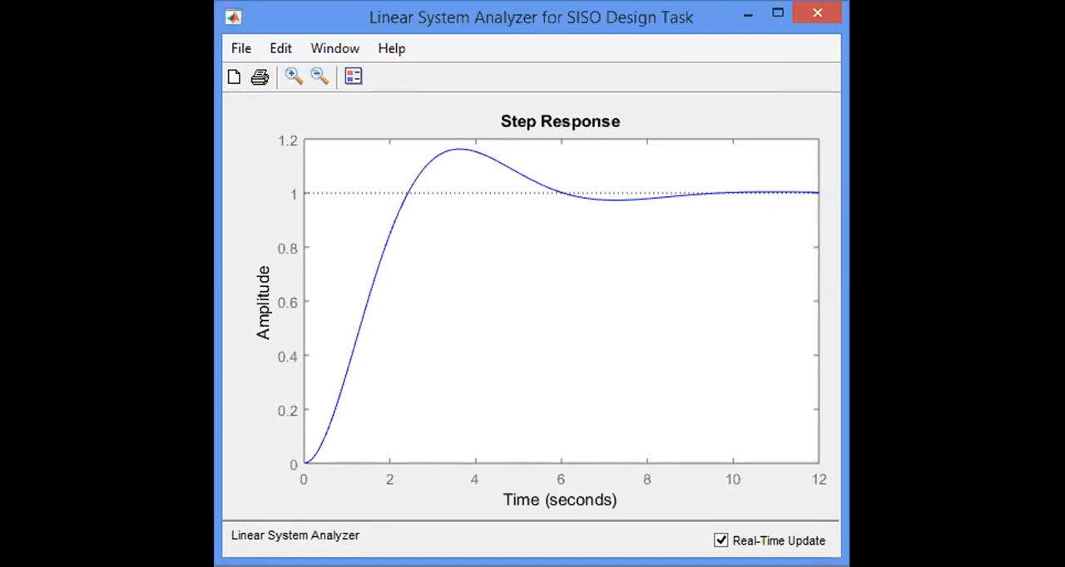
pyautogui.rightClick(561, 261)
pyautogui.moveTo(596, 316)
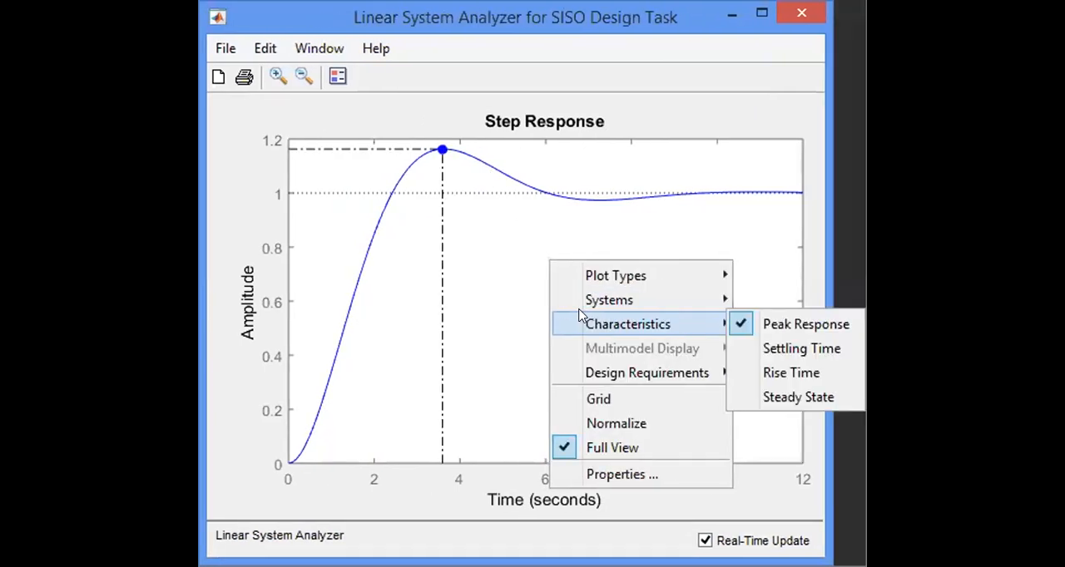
pyautogui.click(820, 371)
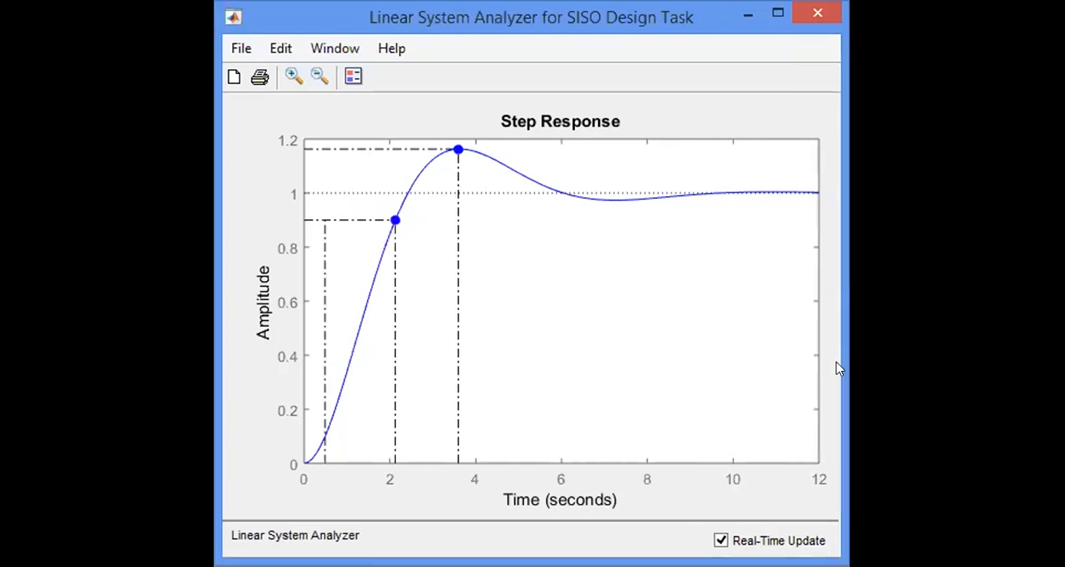
# Inspect the data at the peak response and rise time markers on the step response curve.
pyautogui.click(456, 151)
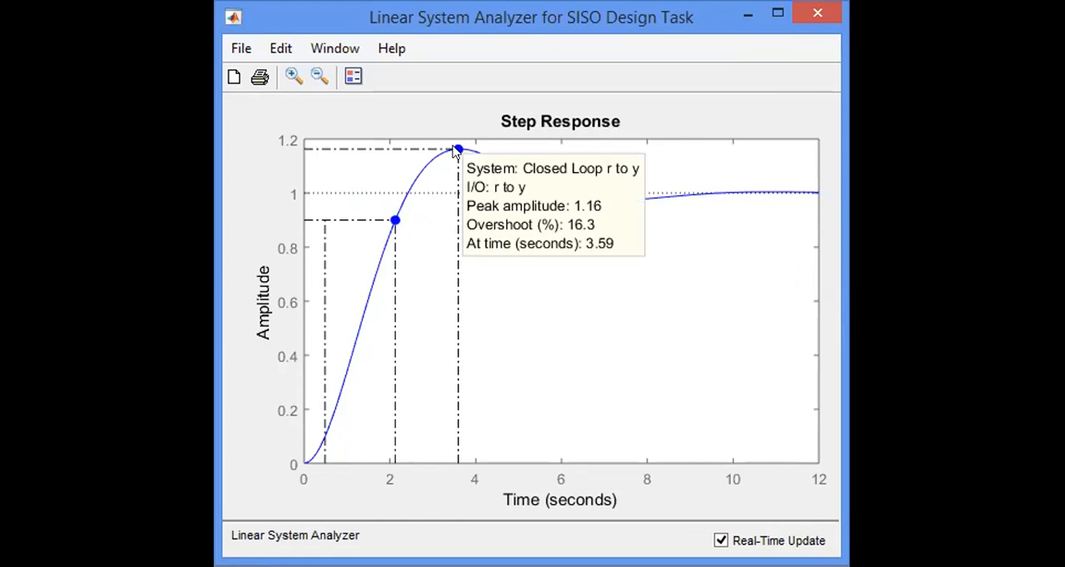
pyautogui.moveTo(394, 221)
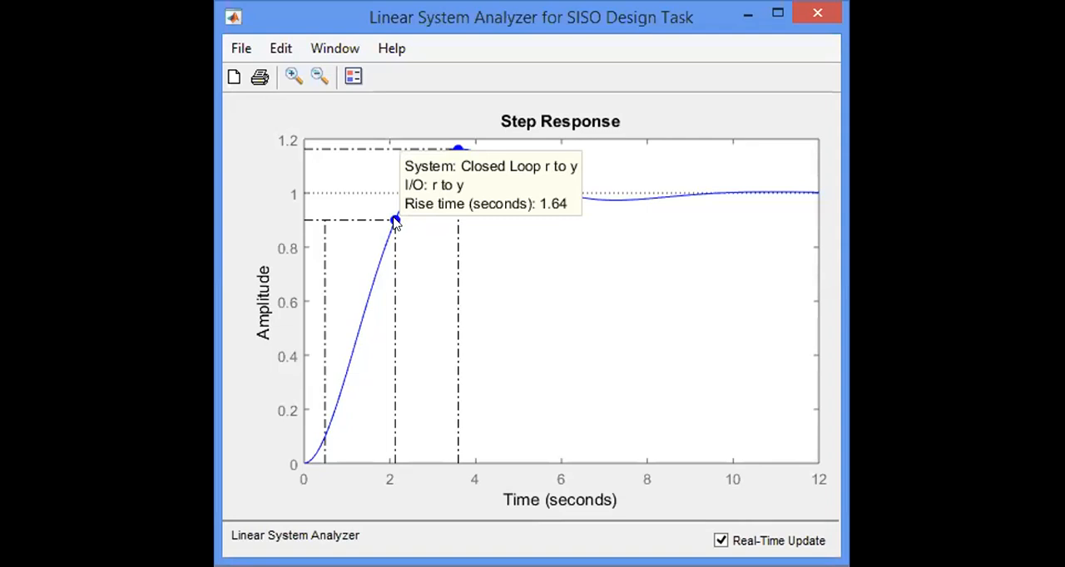
pyautogui.click(537, 260)
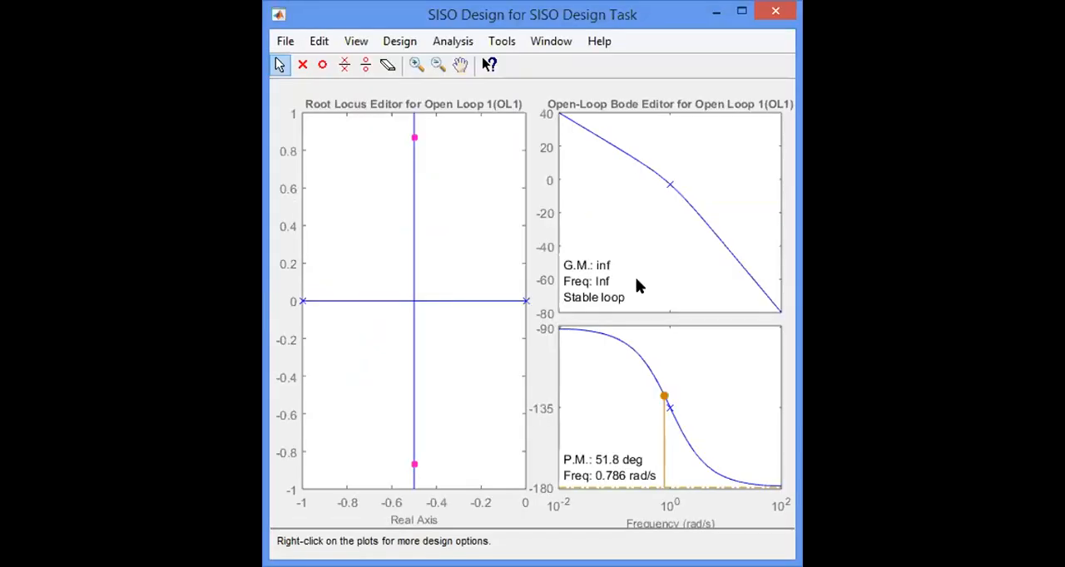
# Open the compensator for editing from the root locus plot of Open Loop 1.
pyautogui.rightClick(499, 189)
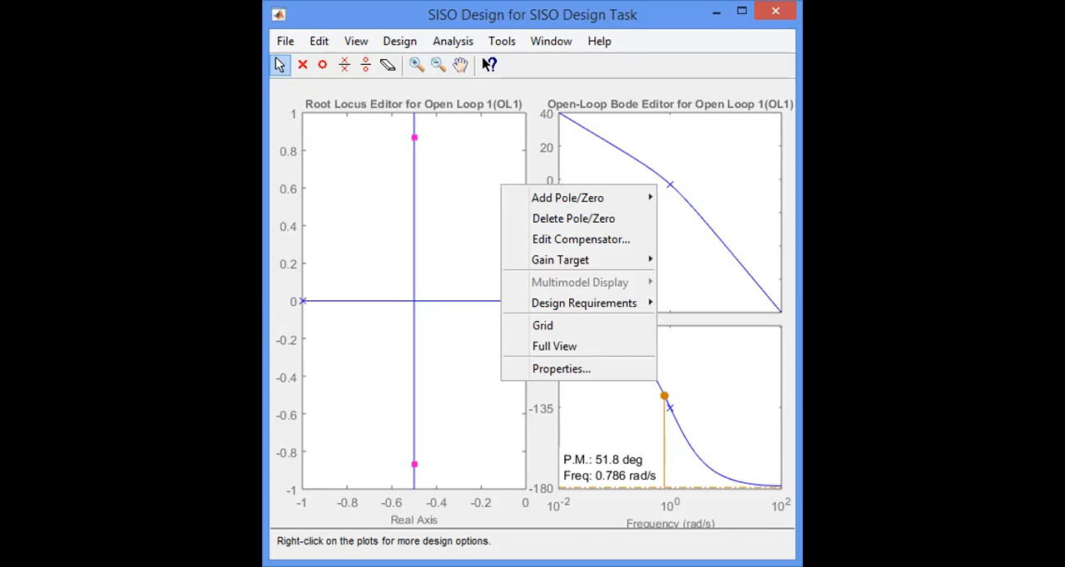
pyautogui.click(486, 222)
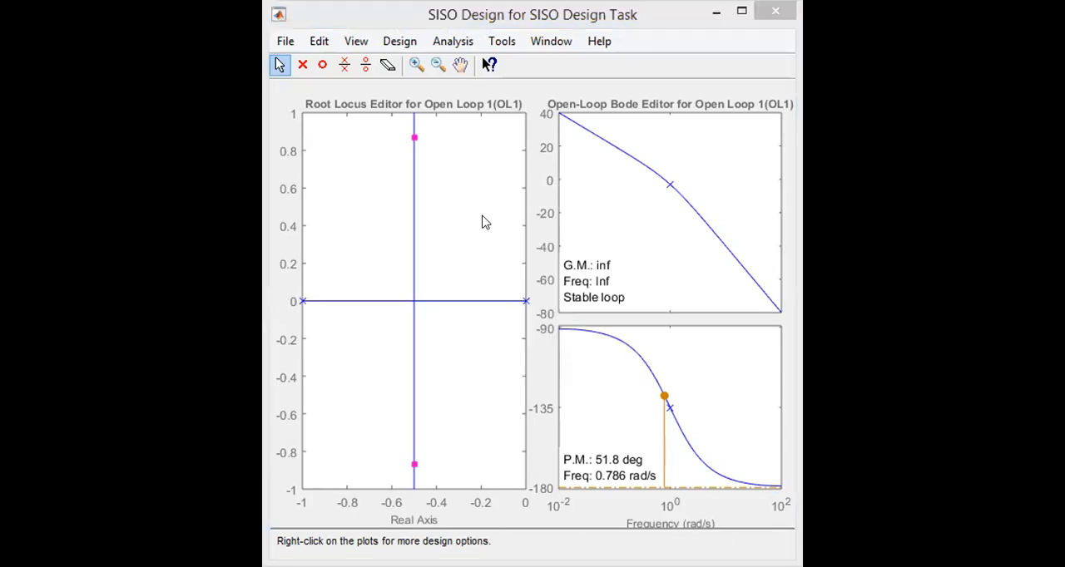
pyautogui.rightClick(485, 223)
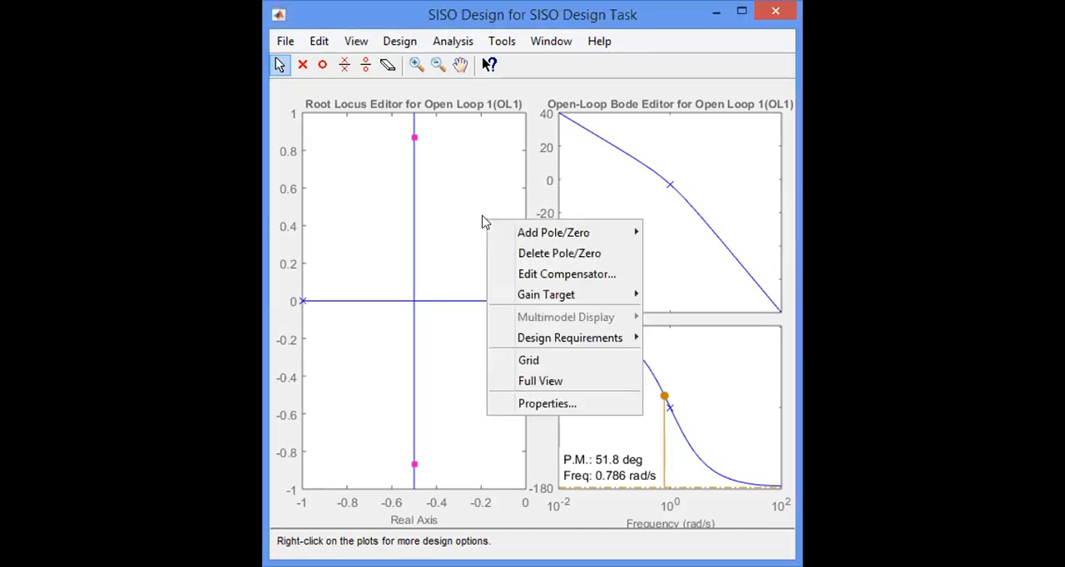
pyautogui.rightClick(444, 234)
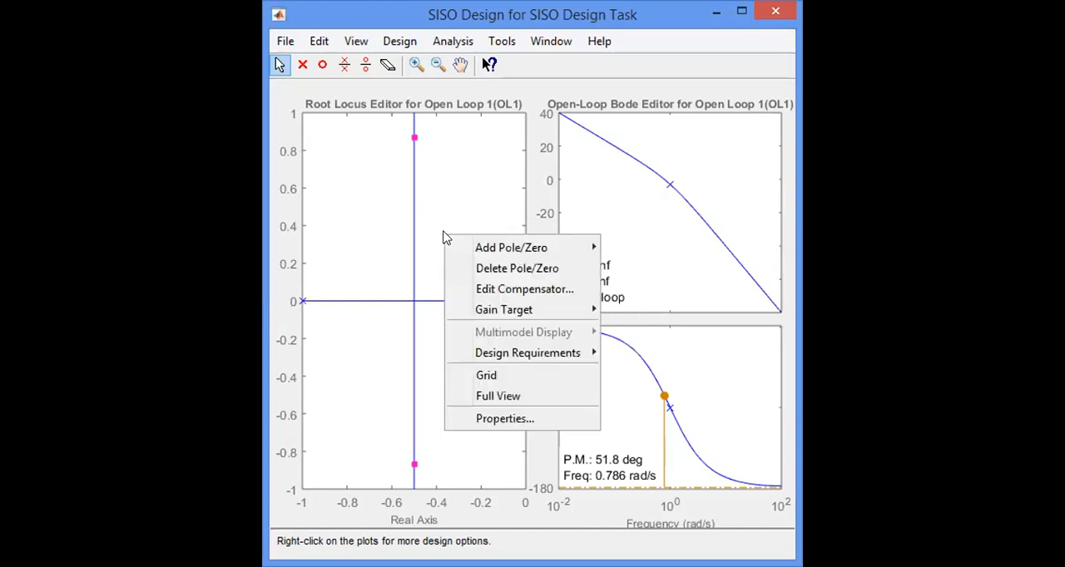
pyautogui.click(523, 289)
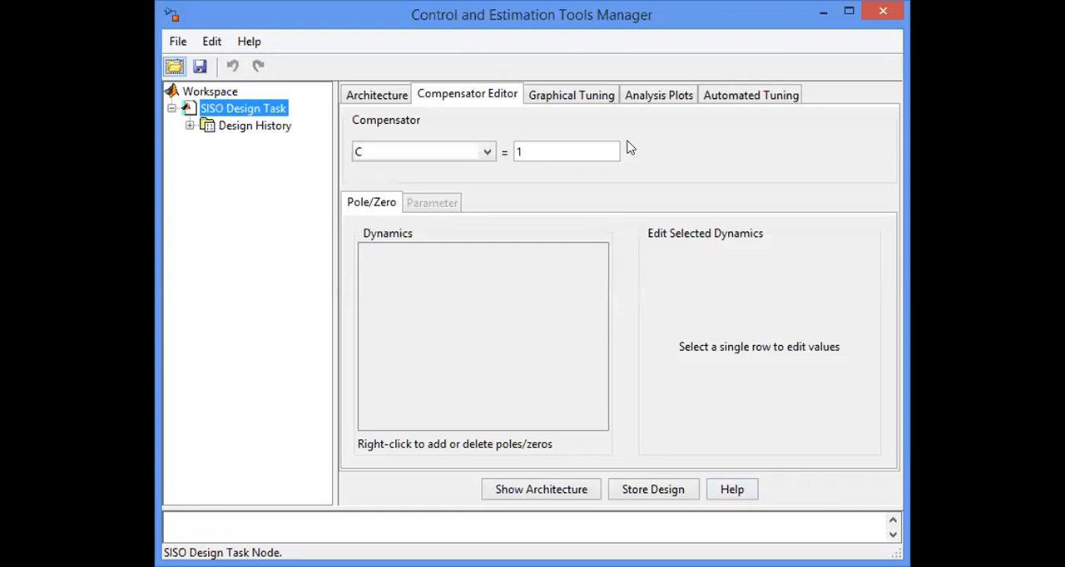
# Add a Lead element to the dynamics of compensator C and select its row.
pyautogui.rightClick(497, 299)
pyautogui.moveTo(542, 316)
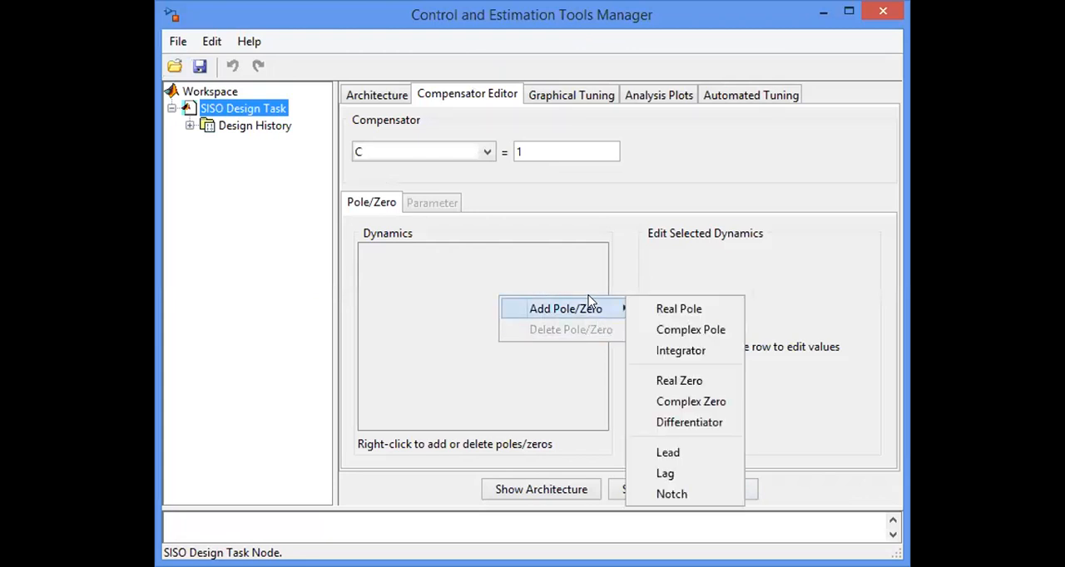
pyautogui.click(676, 453)
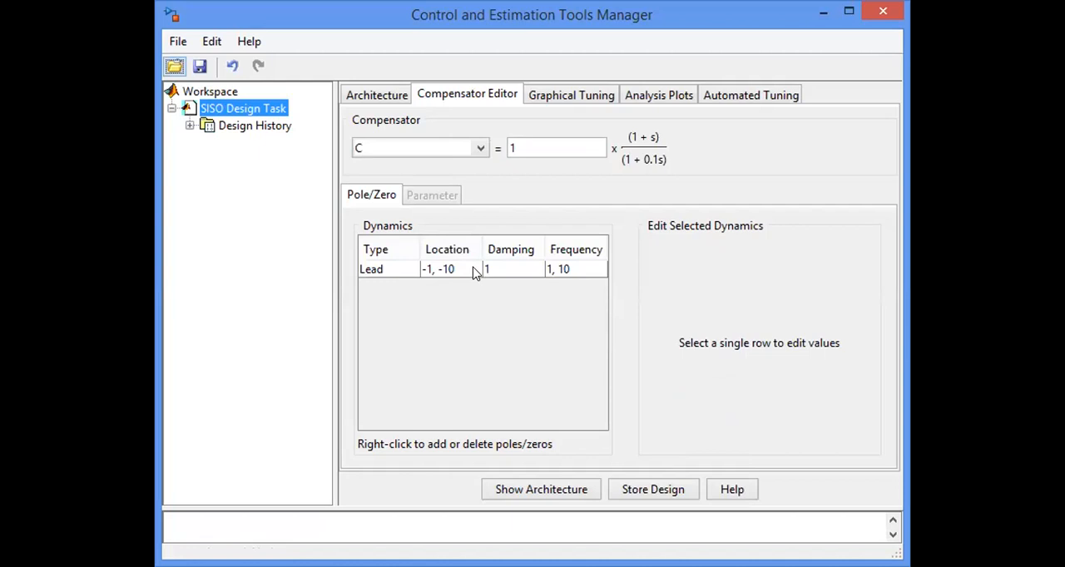
pyautogui.click(474, 272)
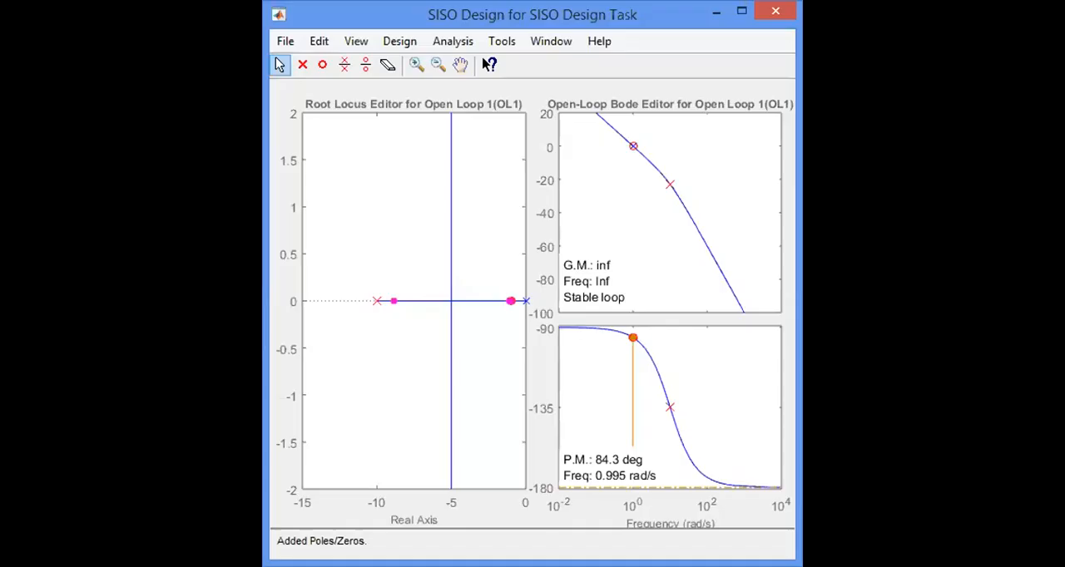
# Add a root locus design requirement that keeps the damping ratio above 0.5.
pyautogui.rightClick(493, 223)
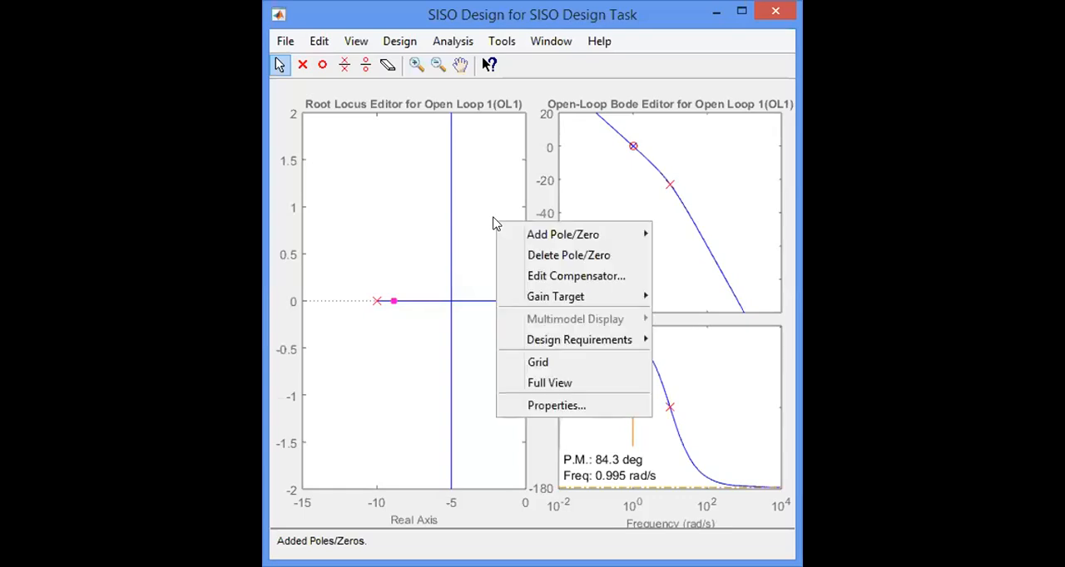
pyautogui.moveTo(593, 347)
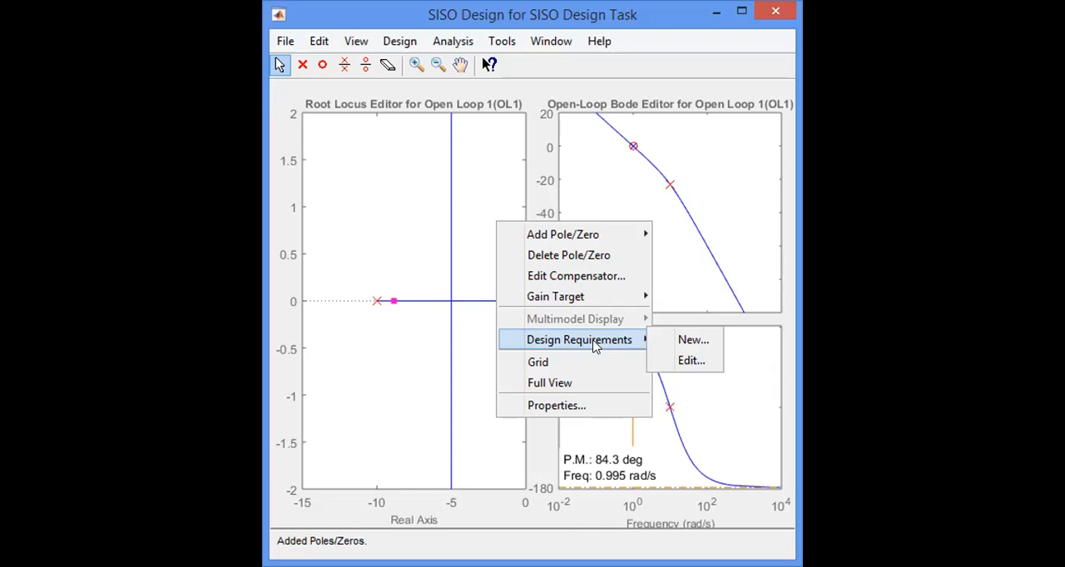
pyautogui.click(705, 343)
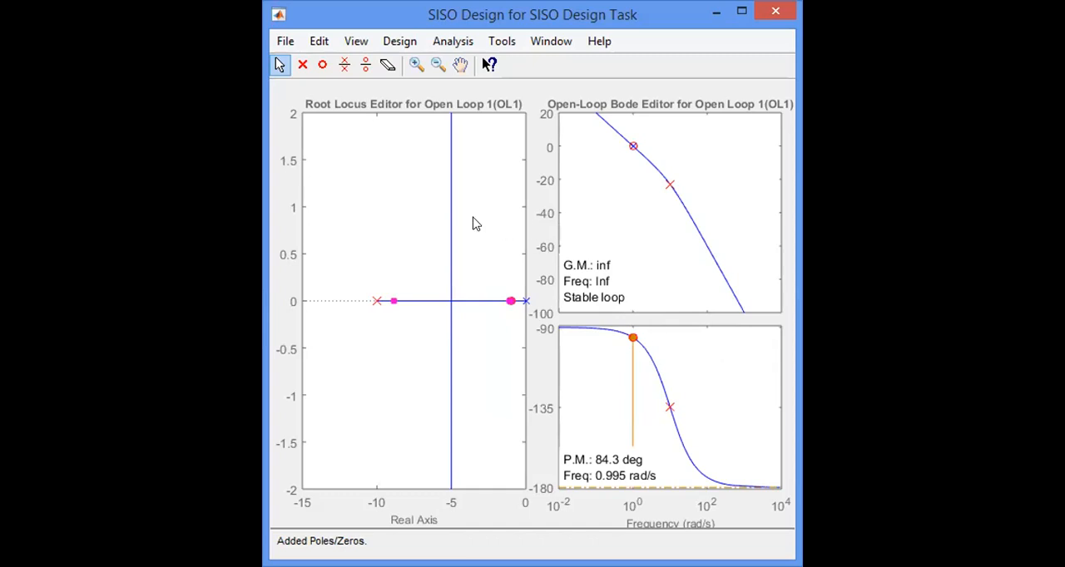
pyautogui.click(594, 293)
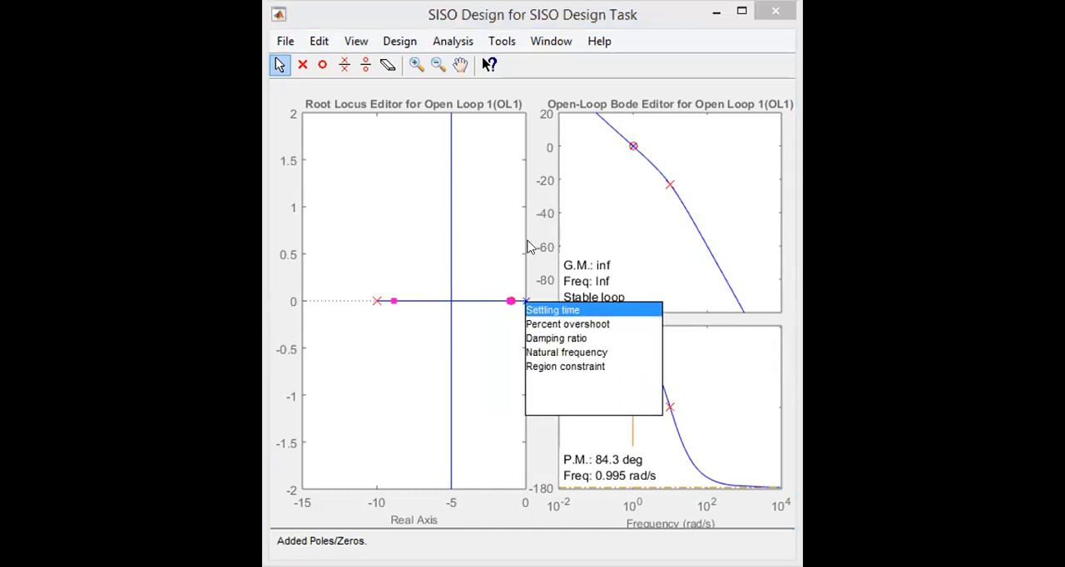
pyautogui.click(733, 339)
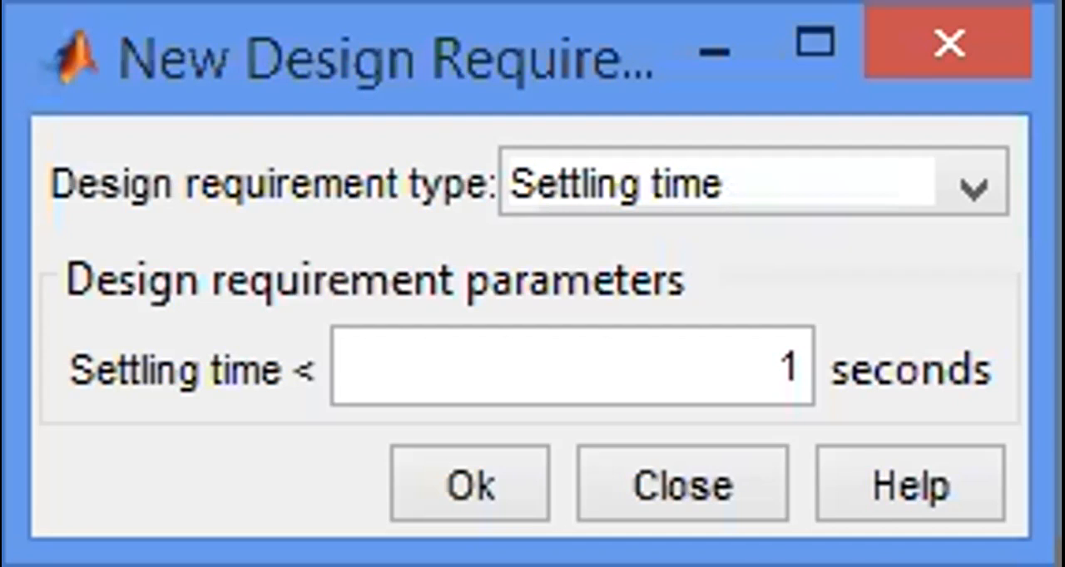
pyautogui.click(967, 186)
pyautogui.click(967, 186)
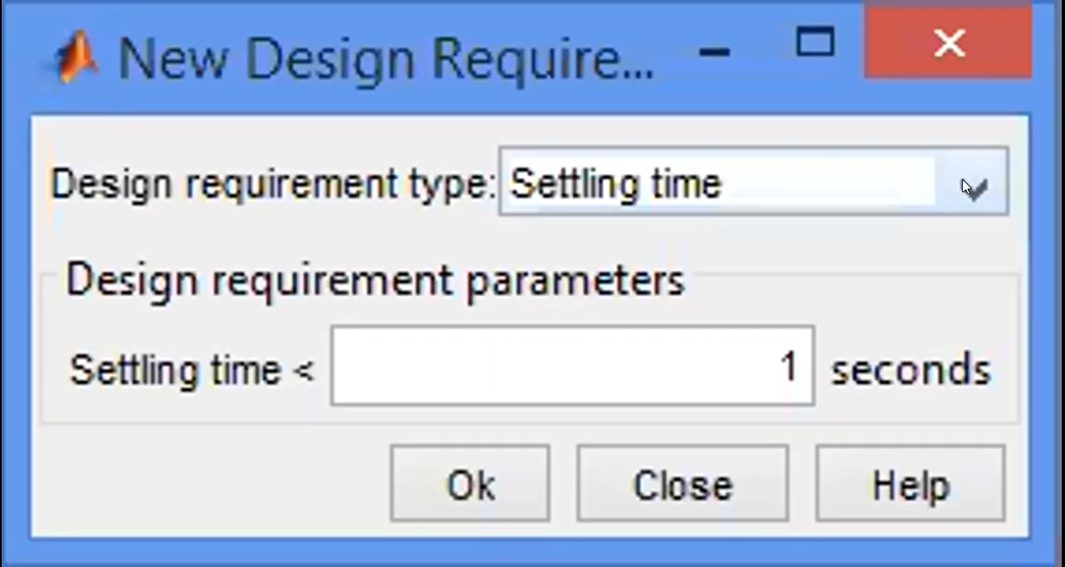
pyautogui.click(967, 186)
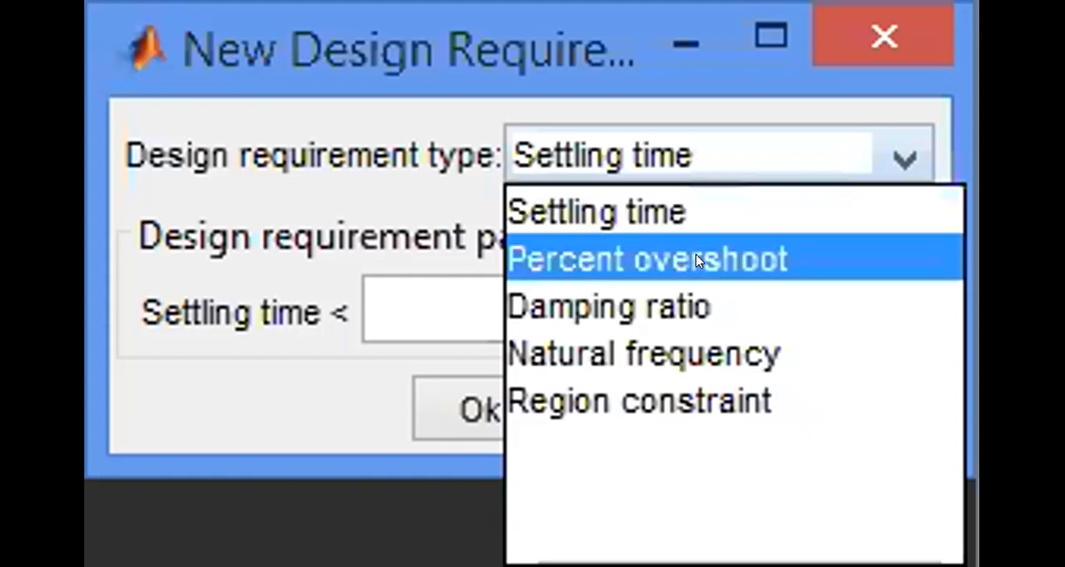
pyautogui.press('Down')
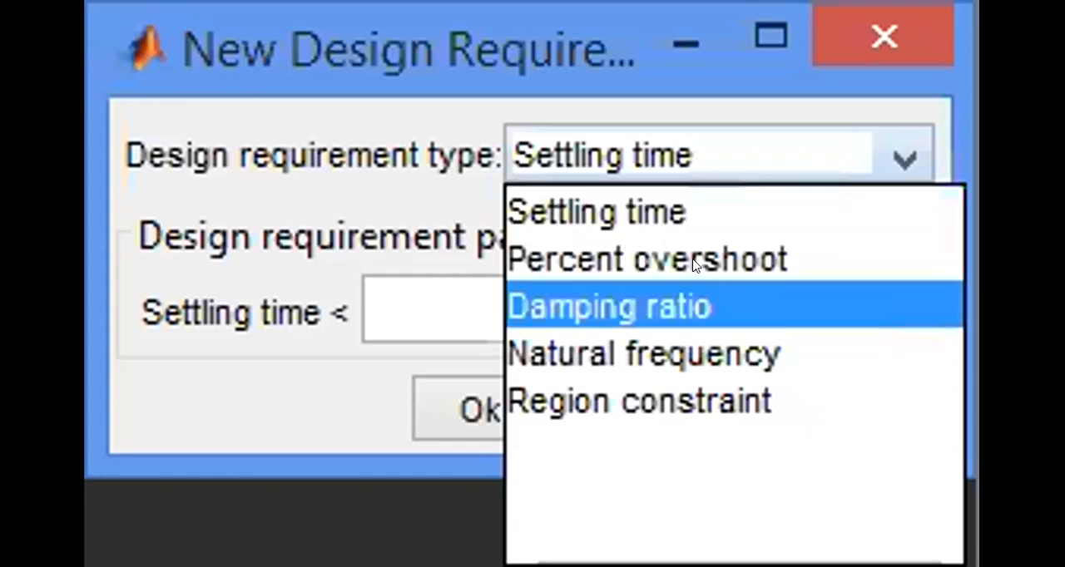
pyautogui.press('Return')
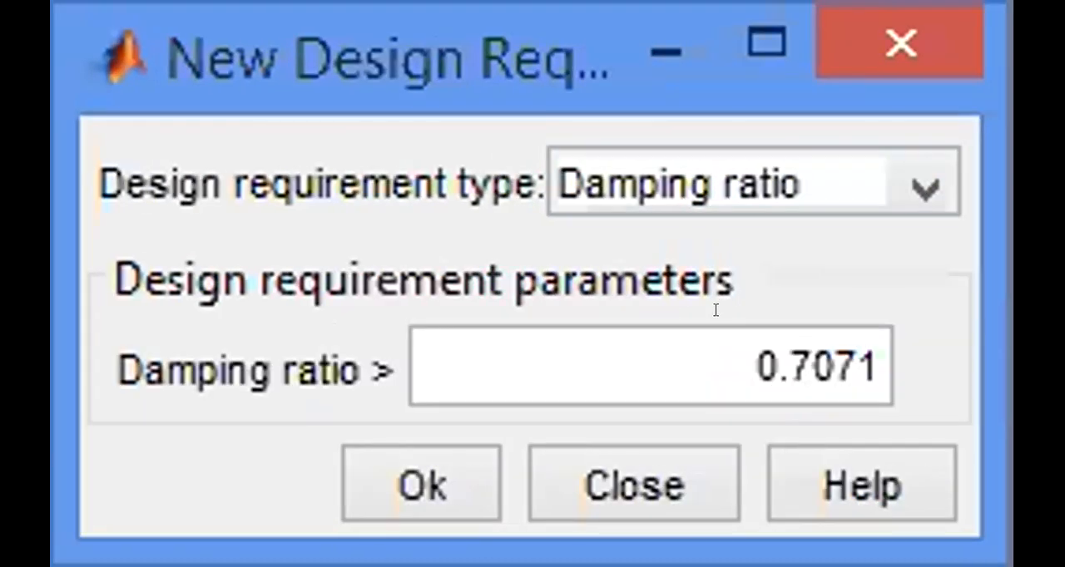
pyautogui.press('Tab')
pyautogui.write('0.5')
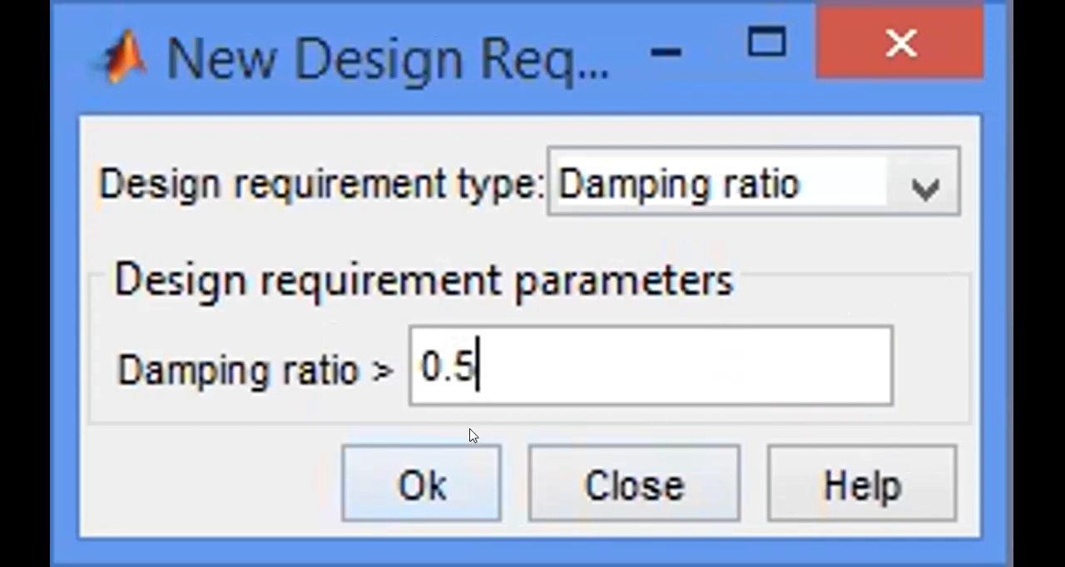
pyautogui.press('Tab')
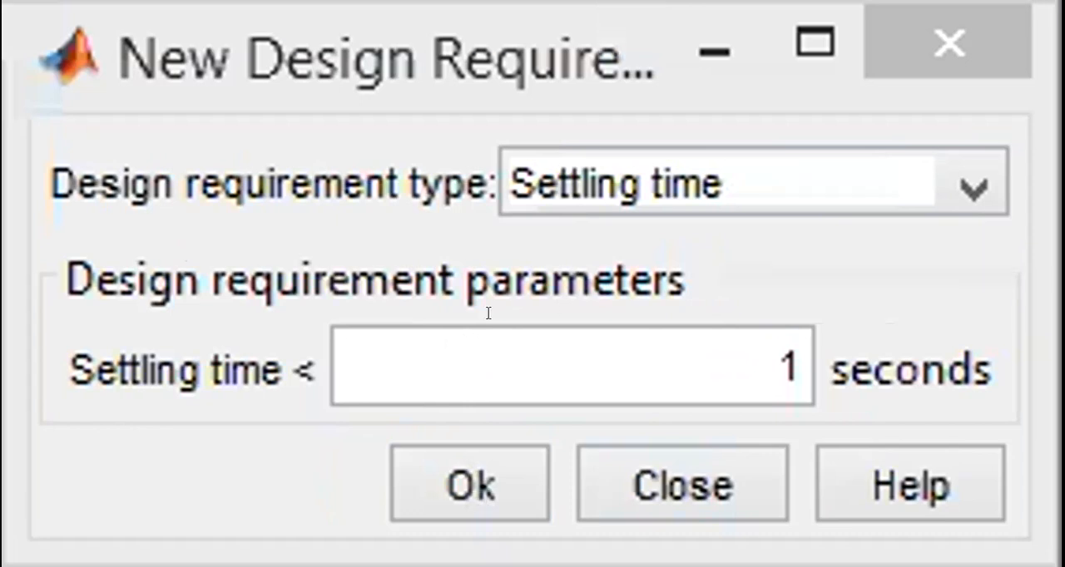
# Add a root locus design requirement for a natural frequency of at least 6 rad/s.
pyautogui.click(958, 188)
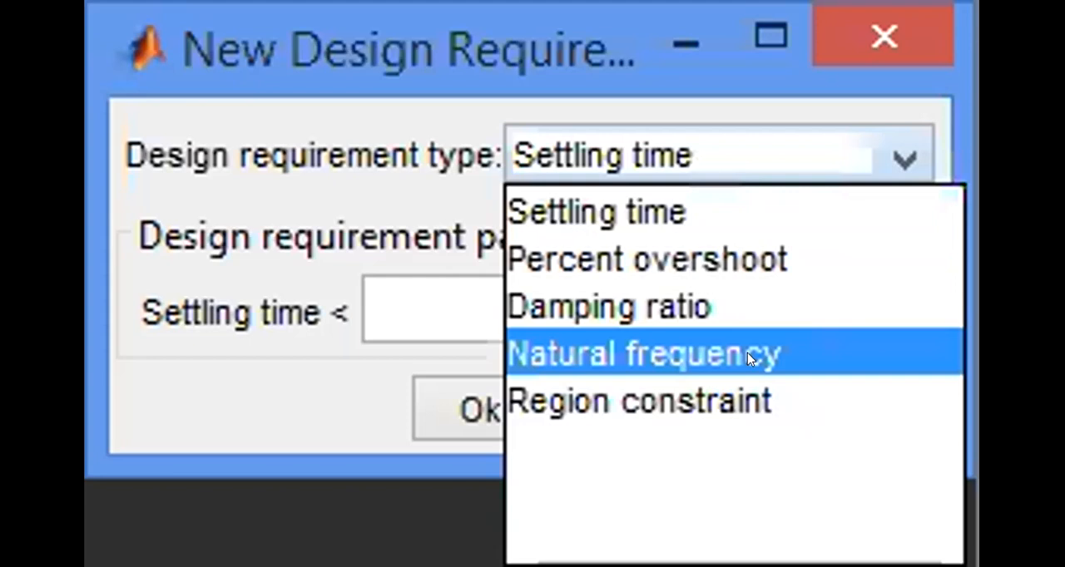
pyautogui.click(788, 420)
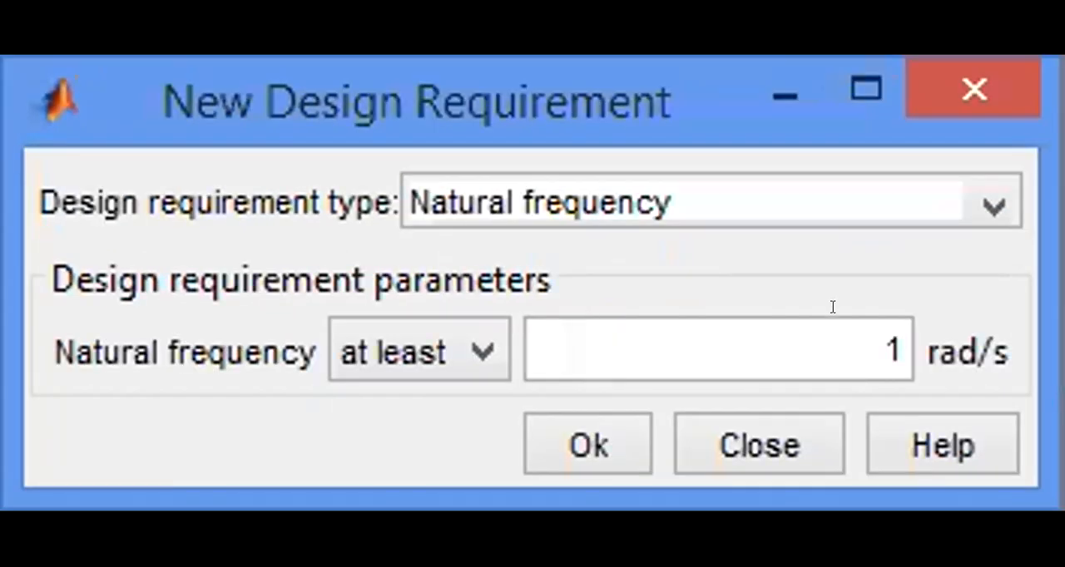
pyautogui.moveTo(834, 306); pyautogui.dragTo(884, 307)
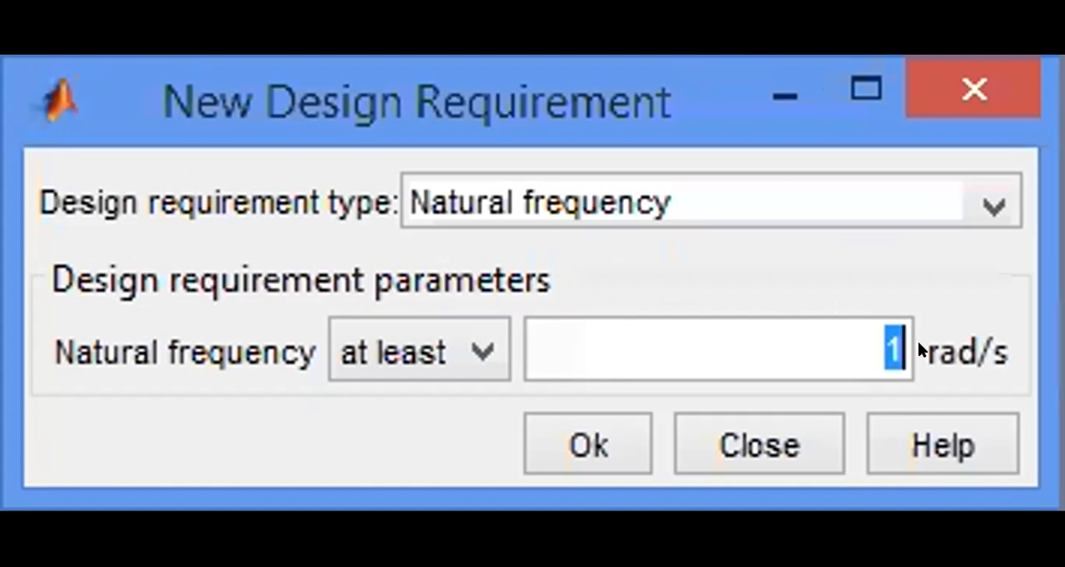
pyautogui.write('6')
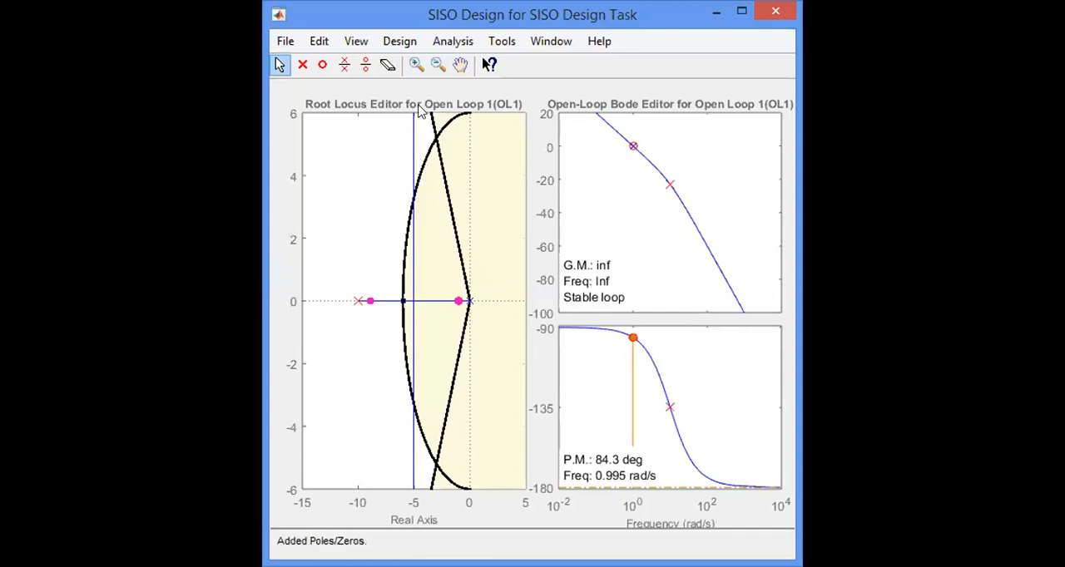
# Move the closed-loop poles along the root locus to the natural frequency boundary at about -5 ± 3.32i.
pyautogui.click(468, 301)
pyautogui.click(456, 299)
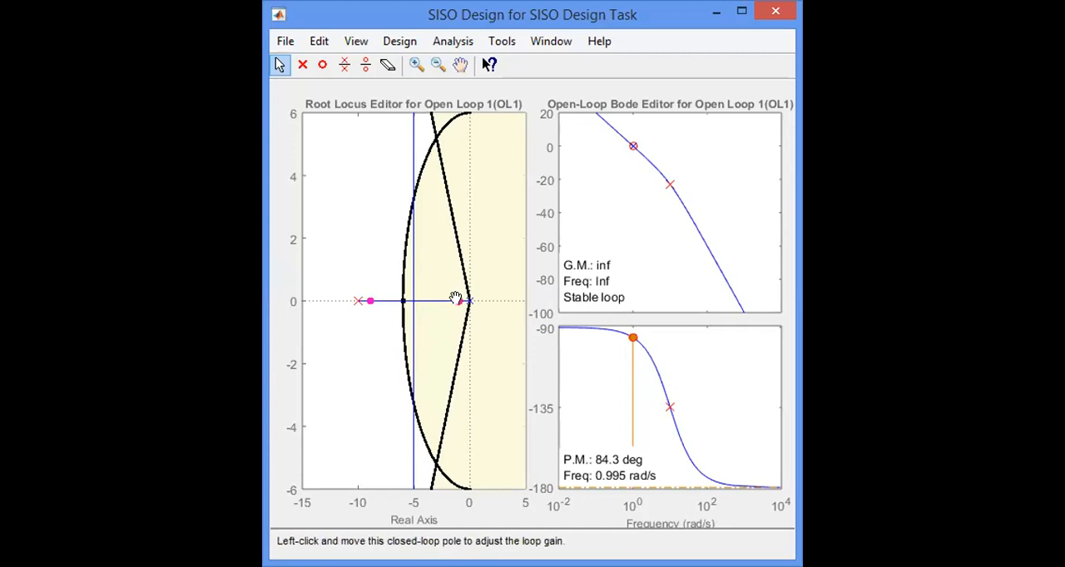
pyautogui.moveTo(455, 285); pyautogui.dragTo(415, 298)
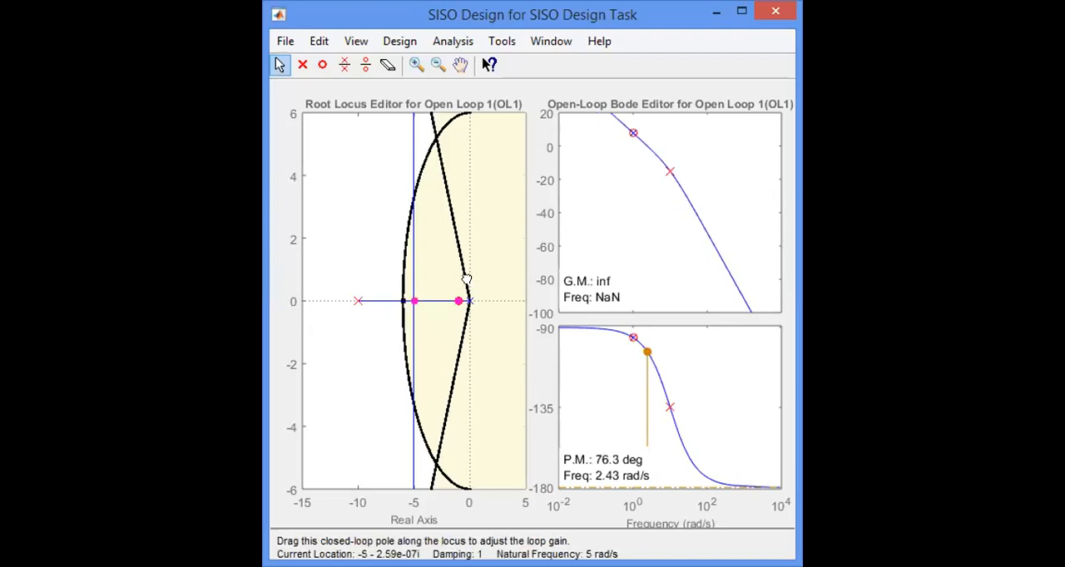
pyautogui.moveTo(458, 258); pyautogui.dragTo(409, 193)
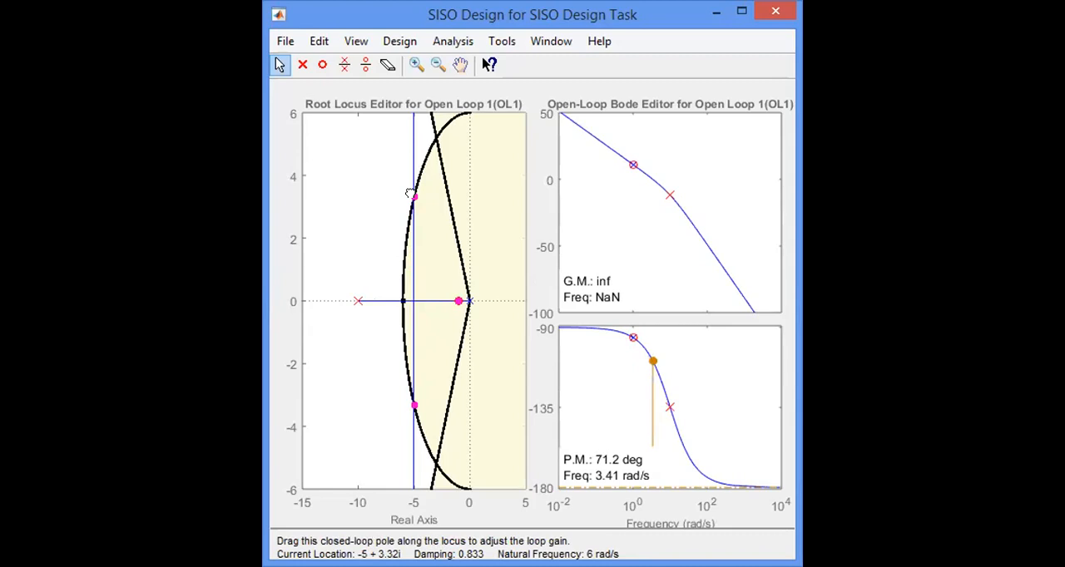
pyautogui.moveTo(409, 193); pyautogui.dragTo(410, 193)
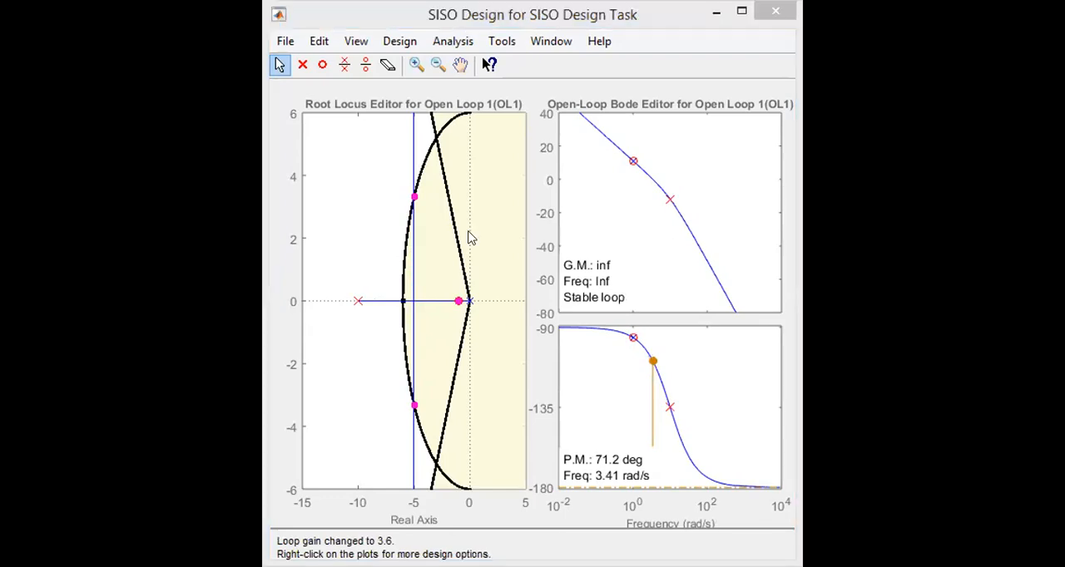
# Raise the closed-loop poles to the damping ratio boundary at about -5 ± 8.56i and inspect the step response peak.
pyautogui.moveTo(408, 181)
pyautogui.mouseDown()
pyautogui.moveTo(411, 117)
pyautogui.moveTo(409, 202)
pyautogui.moveTo(409, 181)
pyautogui.mouseUp()
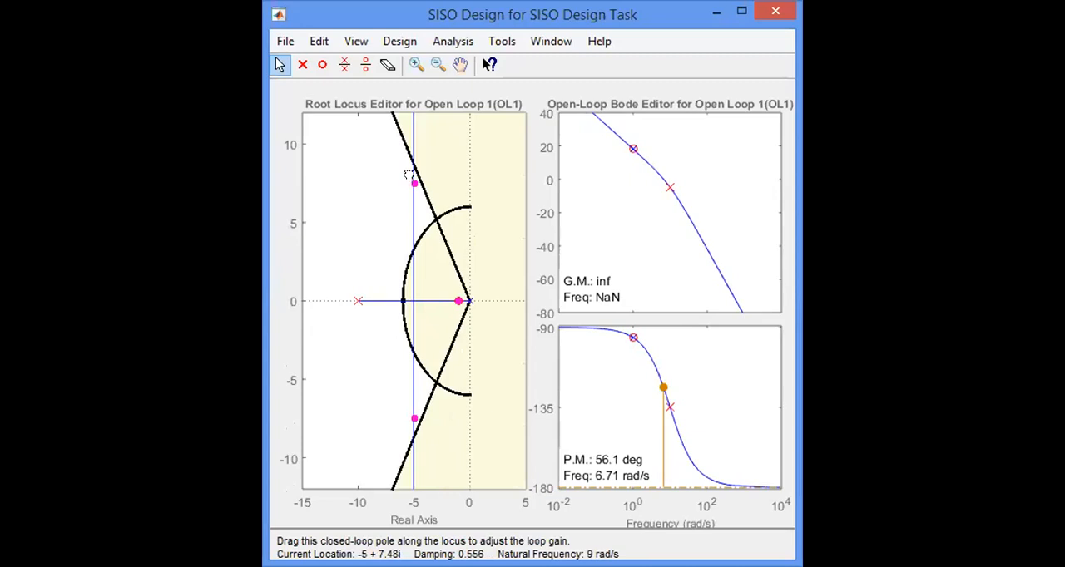
pyautogui.moveTo(407, 173); pyautogui.dragTo(408, 164)
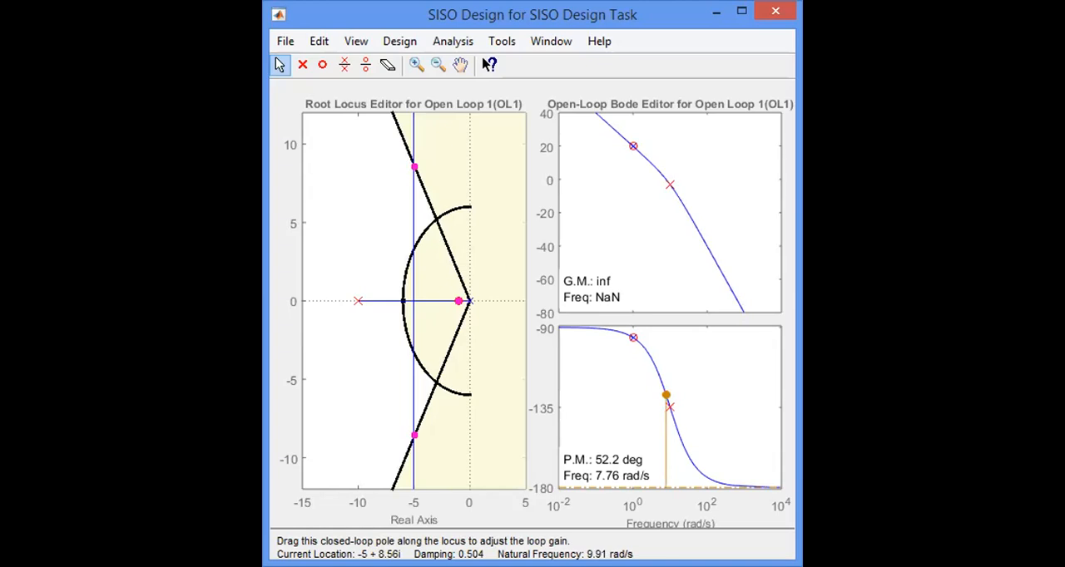
pyautogui.moveTo(414, 167); pyautogui.dragTo(414, 167)
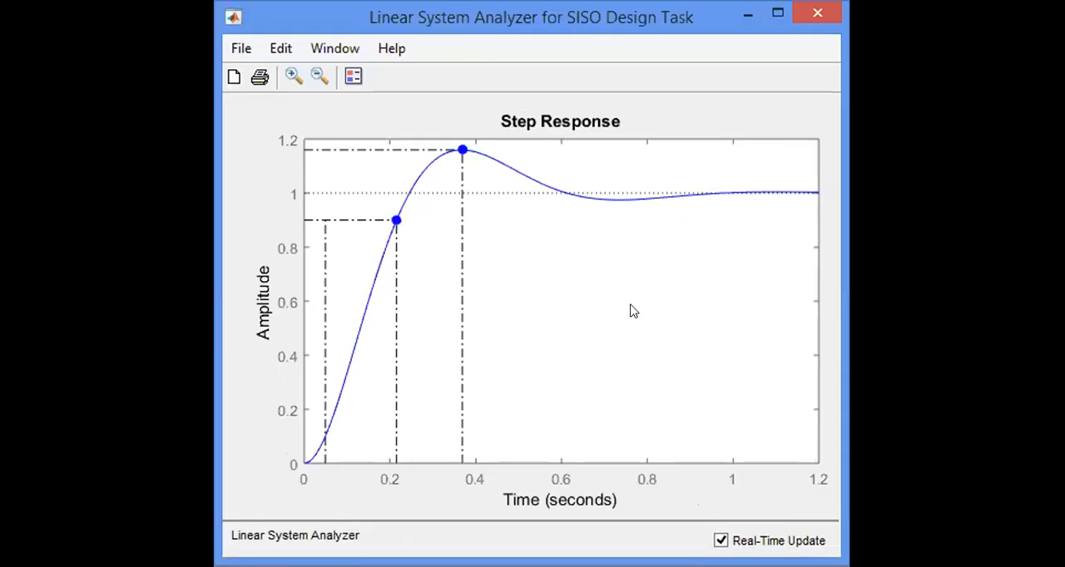
pyautogui.moveTo(462, 150)
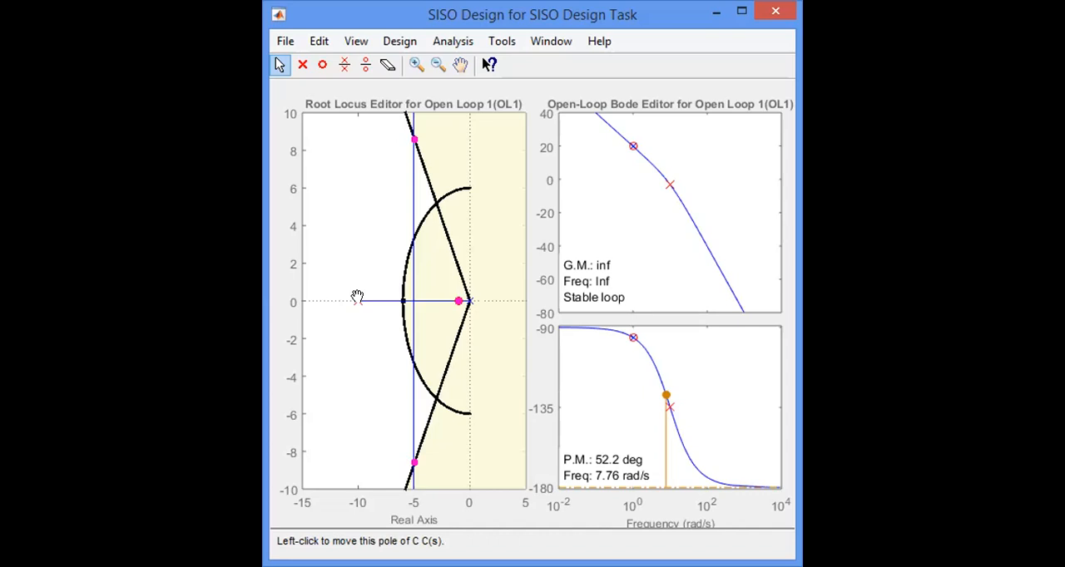
# Move the compensator's real pole to about -6 and bring the closed-loop poles to the intersection of the damping and natural frequency boundaries.
pyautogui.click(356, 297)
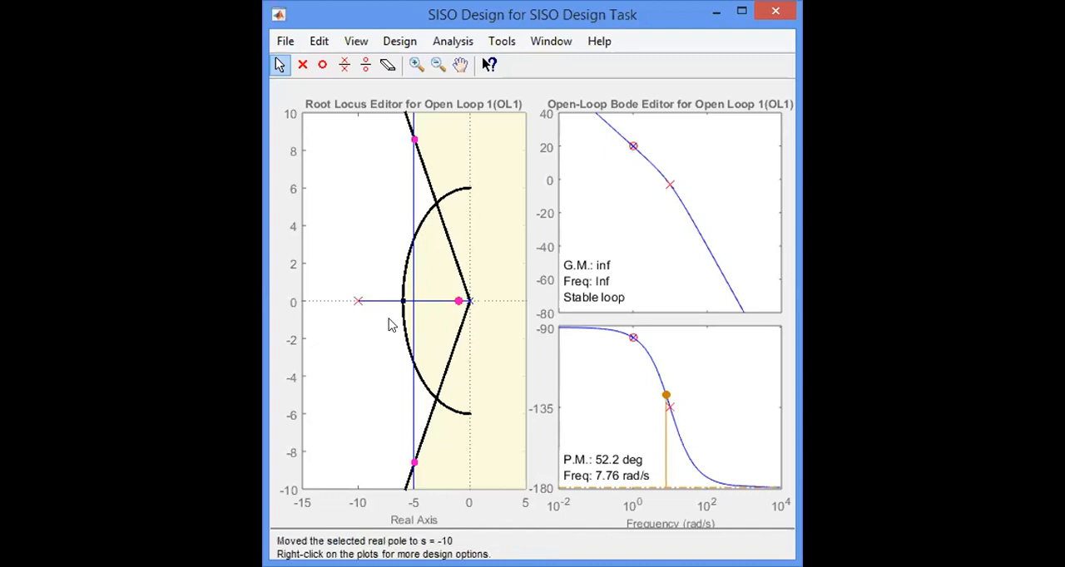
pyautogui.moveTo(354, 299); pyautogui.dragTo(400, 301)
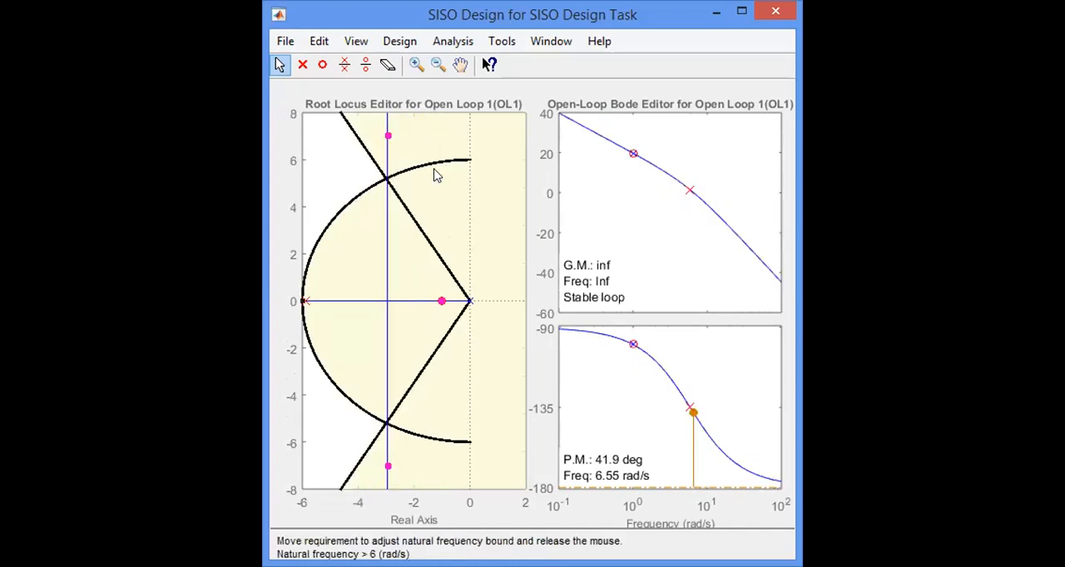
pyautogui.click(387, 130)
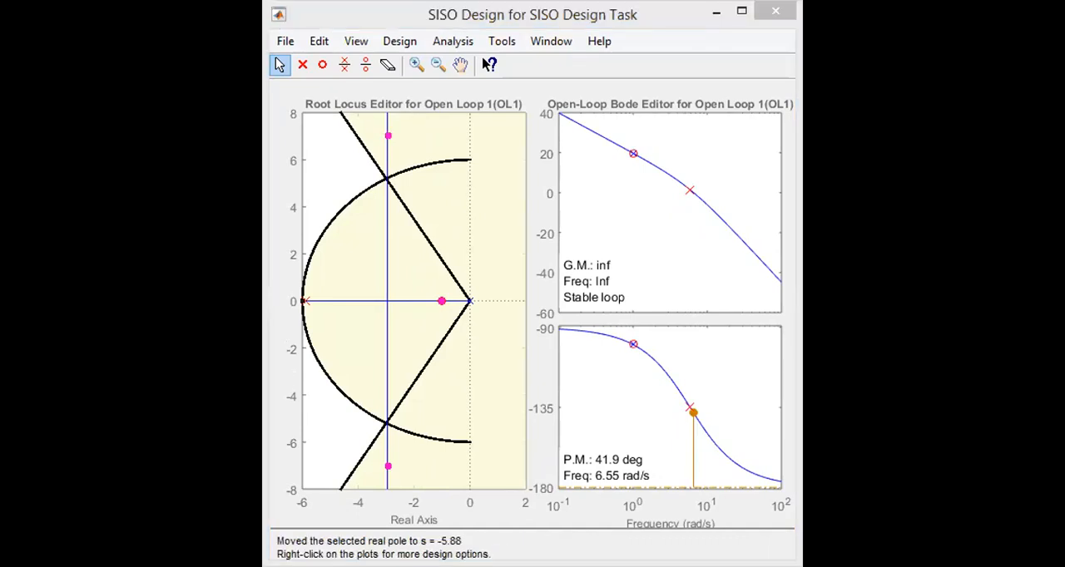
pyautogui.click(387, 130)
pyautogui.moveTo(387, 165); pyautogui.dragTo(384, 178)
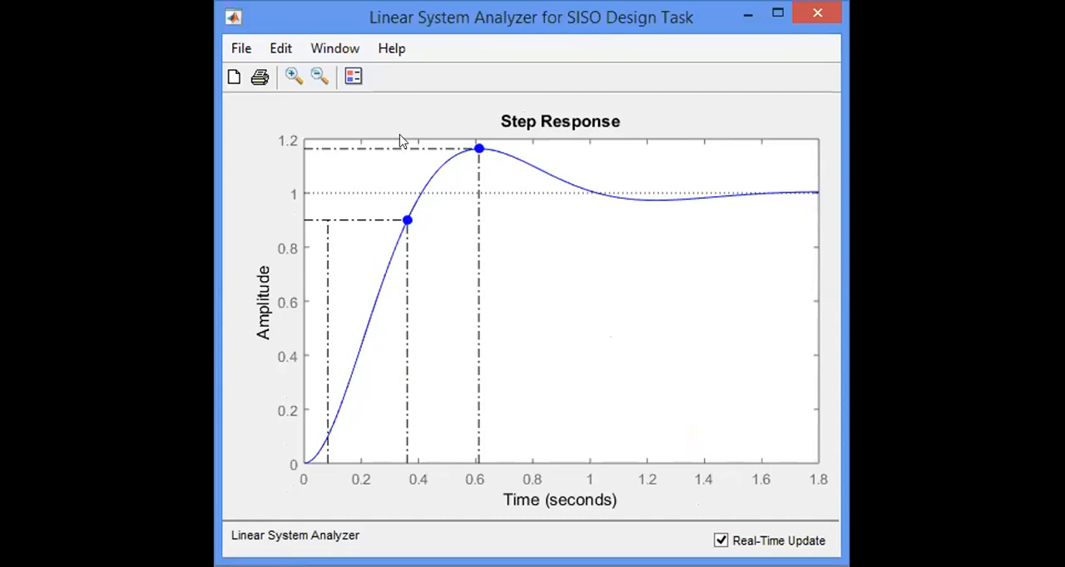
# Inspect the peak response and rise time markers on the updated step response curve.
pyautogui.click(479, 151)
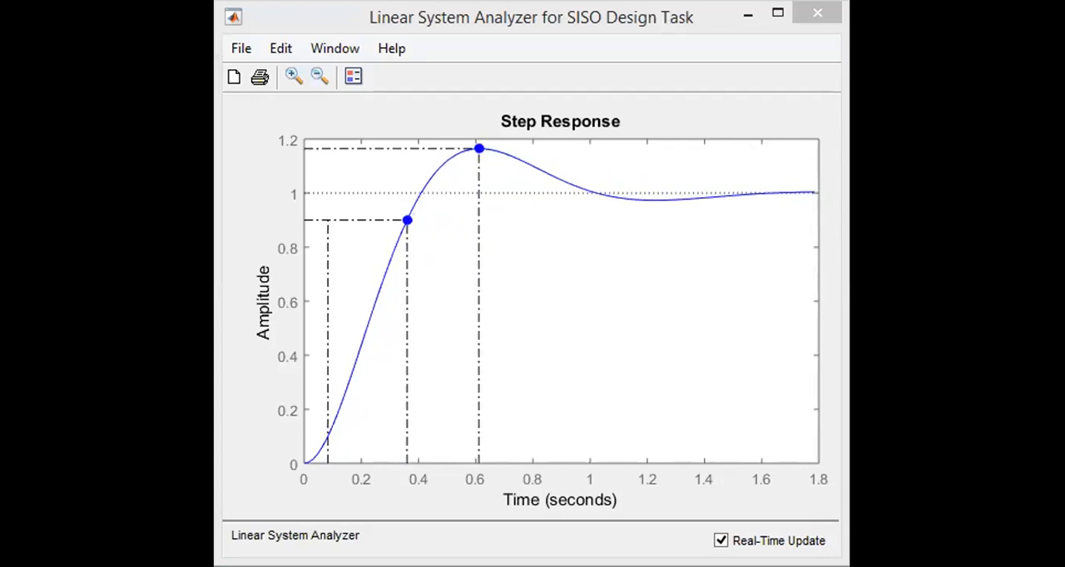
pyautogui.click(479, 148)
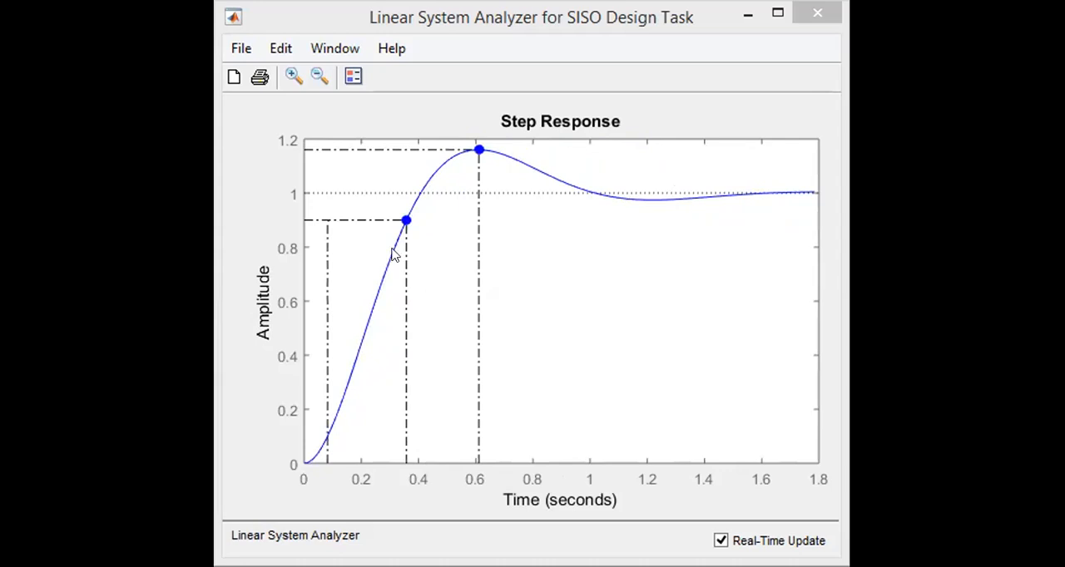
pyautogui.moveTo(404, 221)
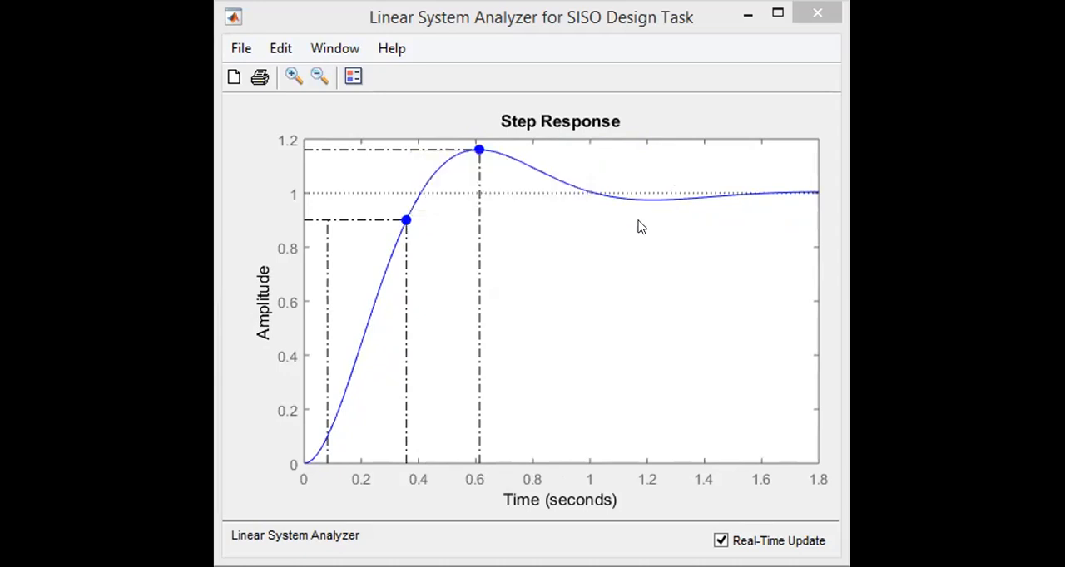
pyautogui.moveTo(474, 152)
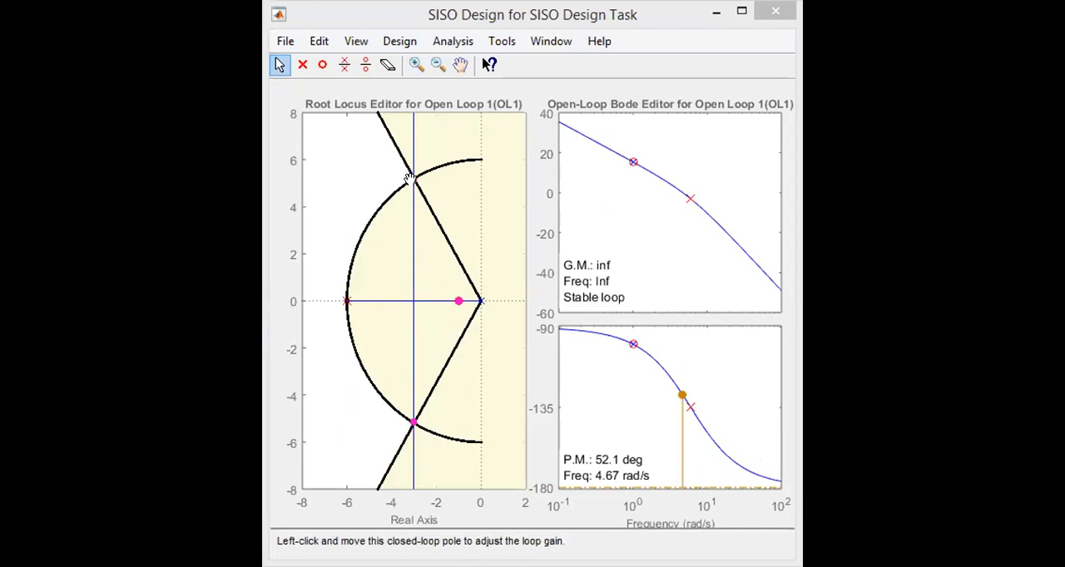
# Try a lower loop gain with closed-loop poles at about -3 ± 3.71i, and return them to about -3 ± 5.15i.
pyautogui.moveTo(407, 178)
pyautogui.mouseDown()
pyautogui.moveTo(421, 375)
pyautogui.moveTo(441, 301)
pyautogui.moveTo(411, 179)
pyautogui.mouseUp()
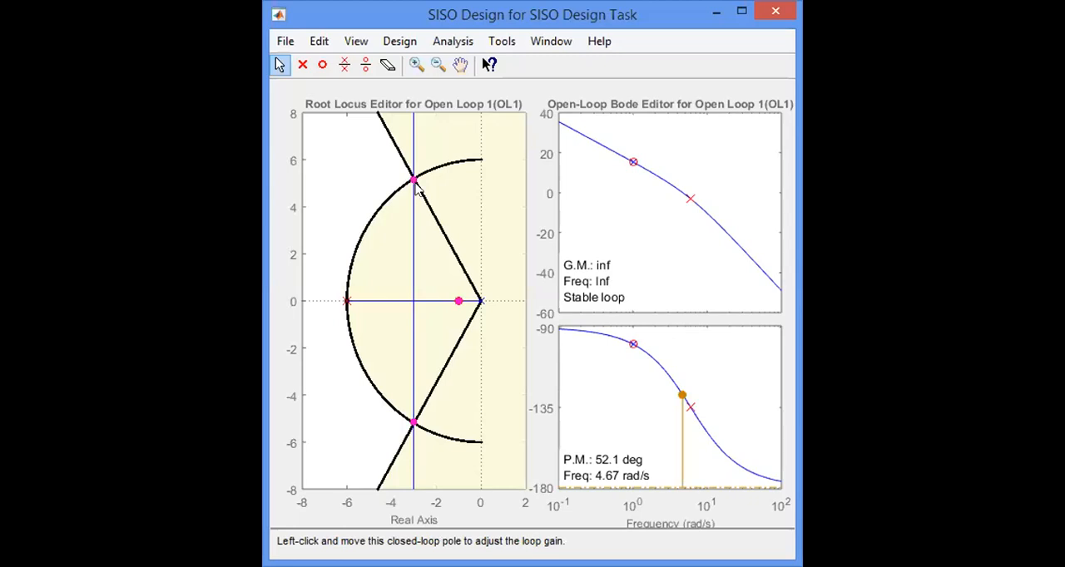
pyautogui.click(417, 189)
pyautogui.moveTo(410, 180); pyautogui.dragTo(412, 211)
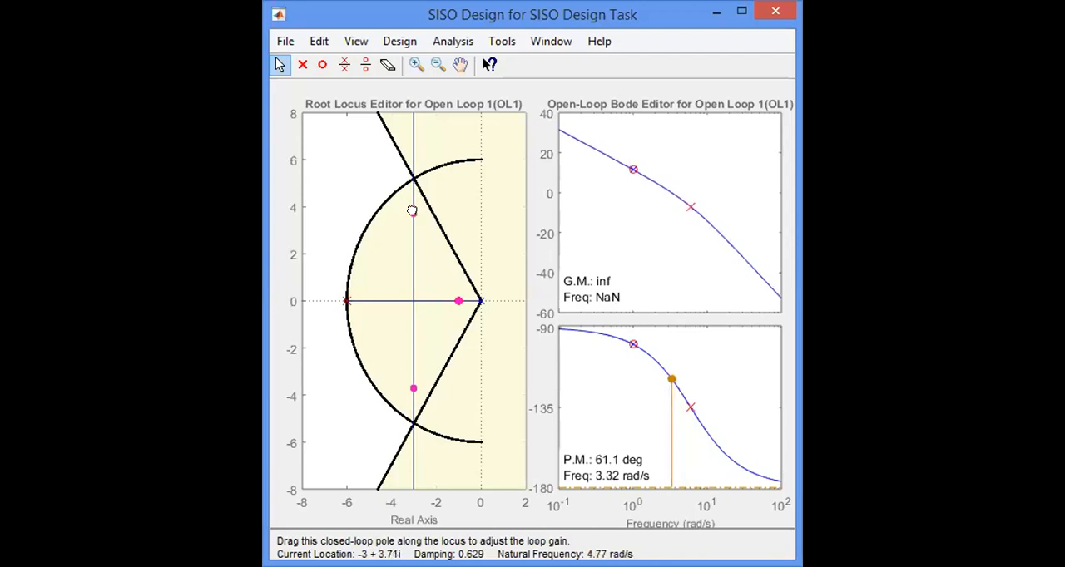
pyautogui.moveTo(412, 210); pyautogui.dragTo(410, 177)
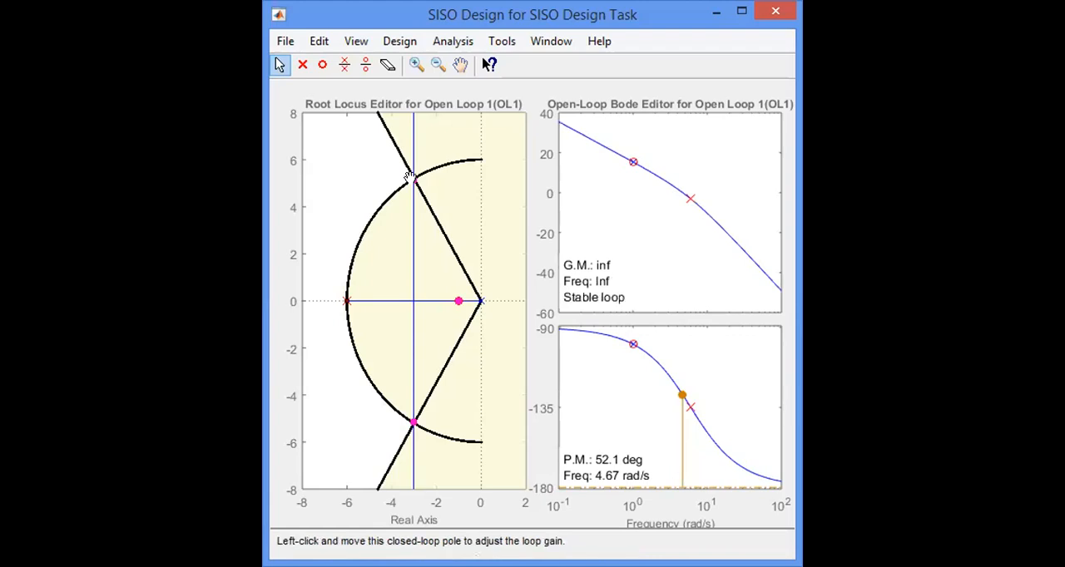
pyautogui.click(409, 179)
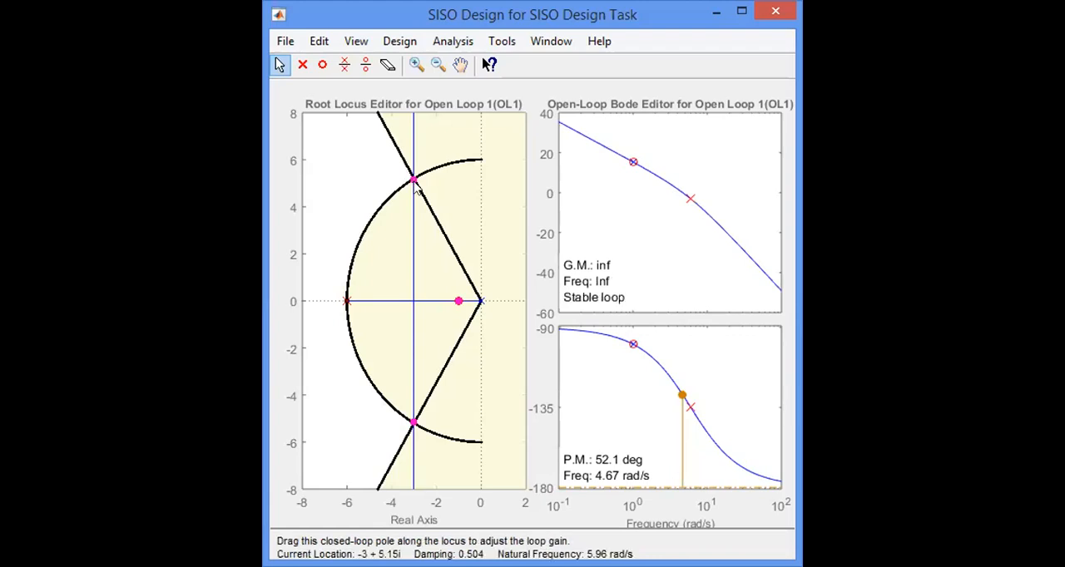
pyautogui.click(412, 181)
pyautogui.moveTo(347, 302); pyautogui.dragTo(348, 300)
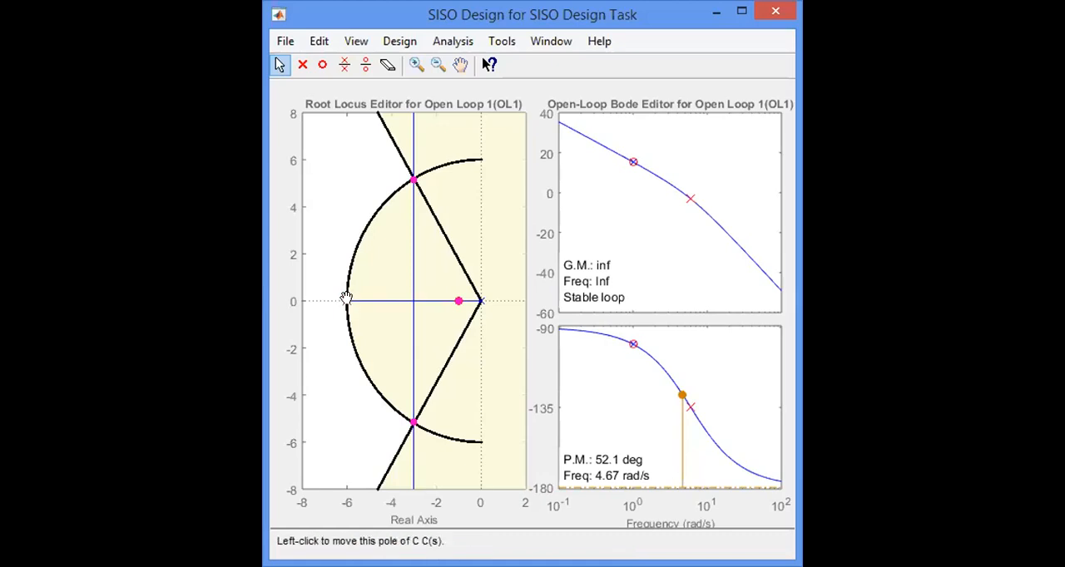
# Try the compensator's real pole at about -4.4 on the root locus, and return it to about -6.
pyautogui.click(347, 300)
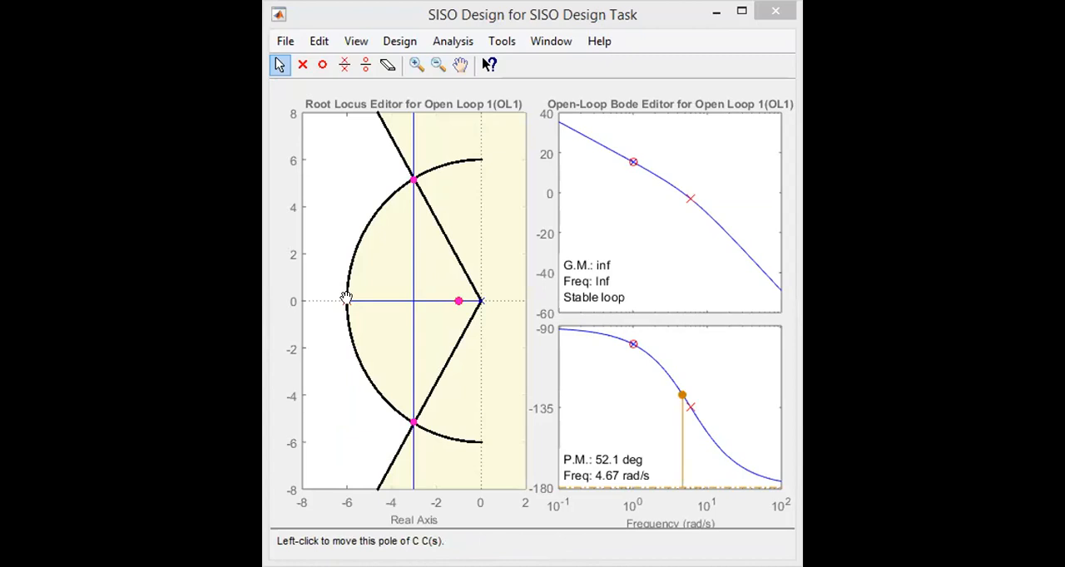
pyautogui.moveTo(346, 300); pyautogui.dragTo(380, 301)
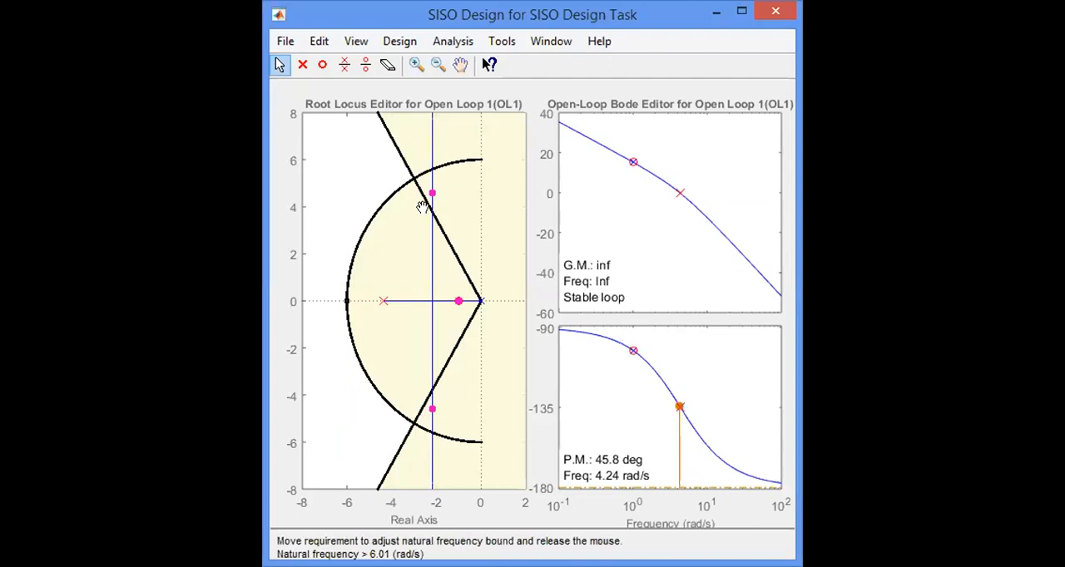
pyautogui.moveTo(428, 193); pyautogui.dragTo(430, 197)
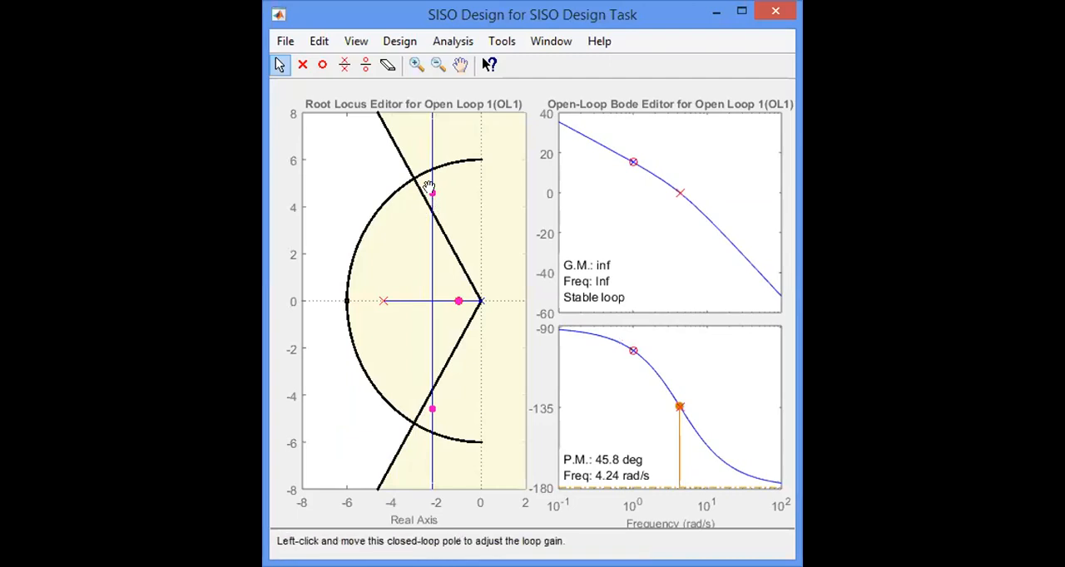
pyautogui.moveTo(428, 193); pyautogui.dragTo(428, 193)
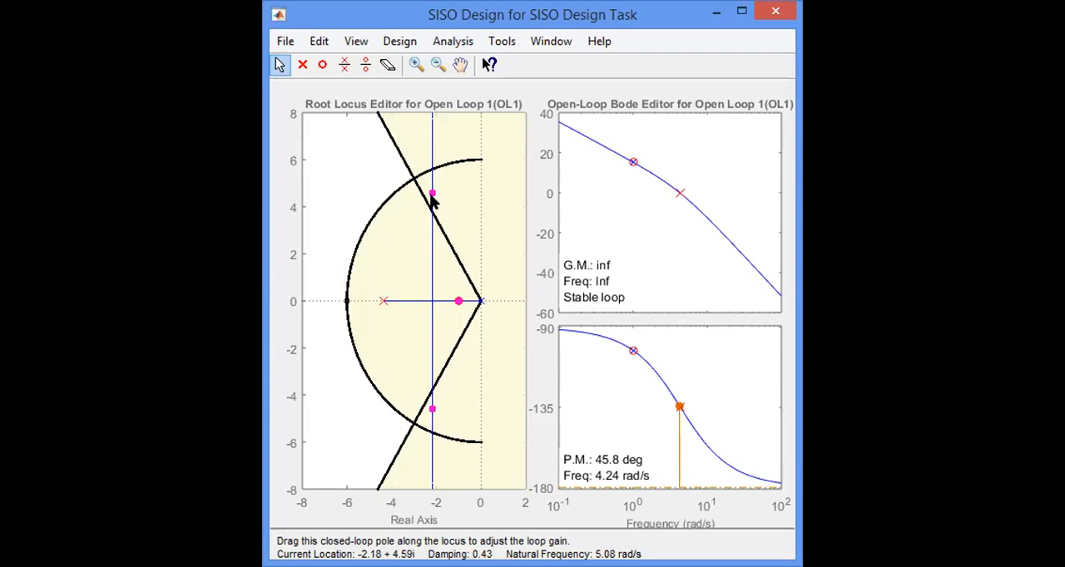
pyautogui.click(456, 300)
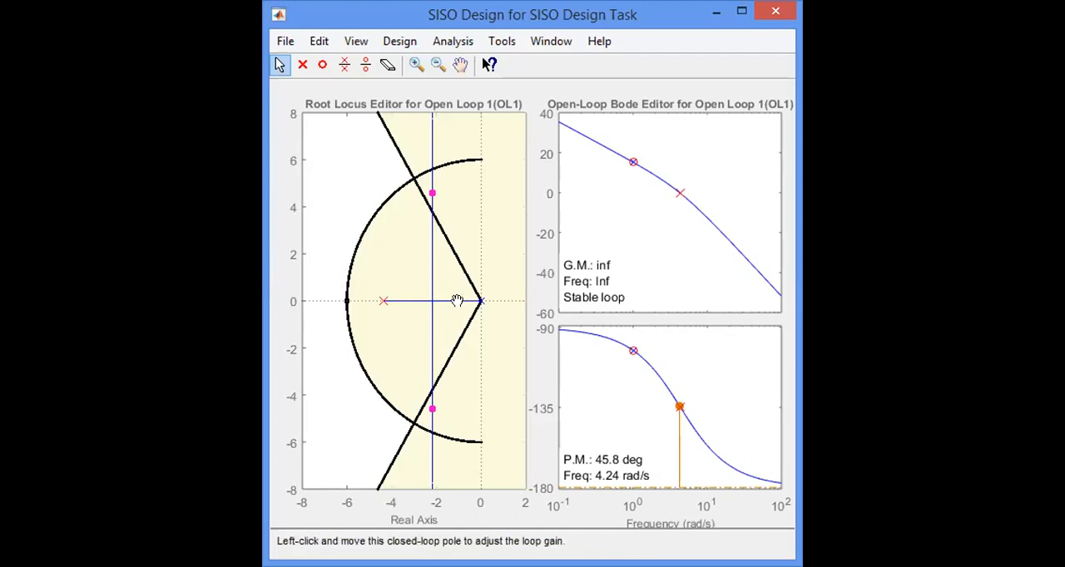
pyautogui.click(456, 301)
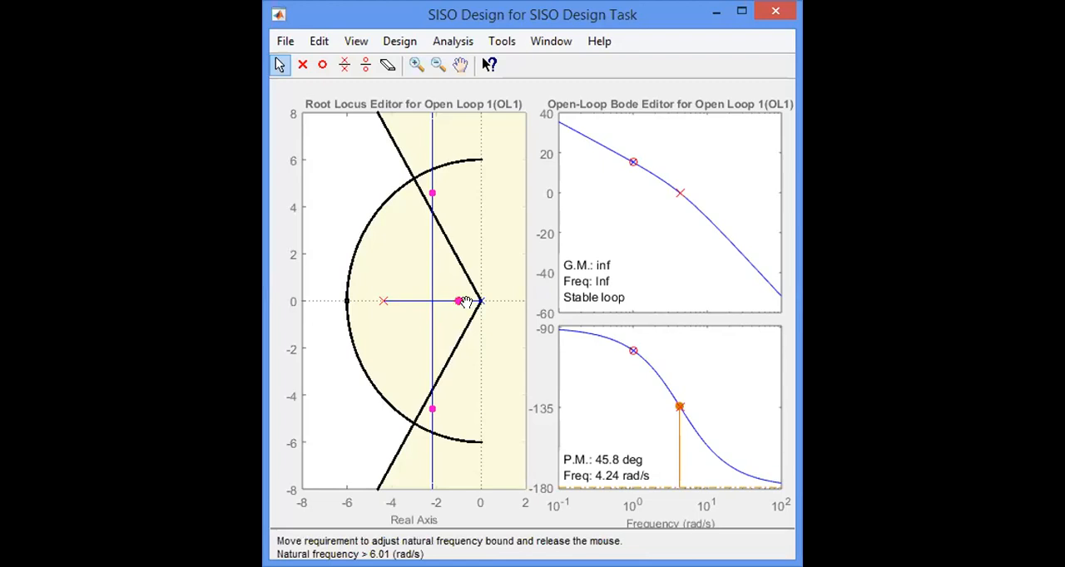
pyautogui.click(379, 301)
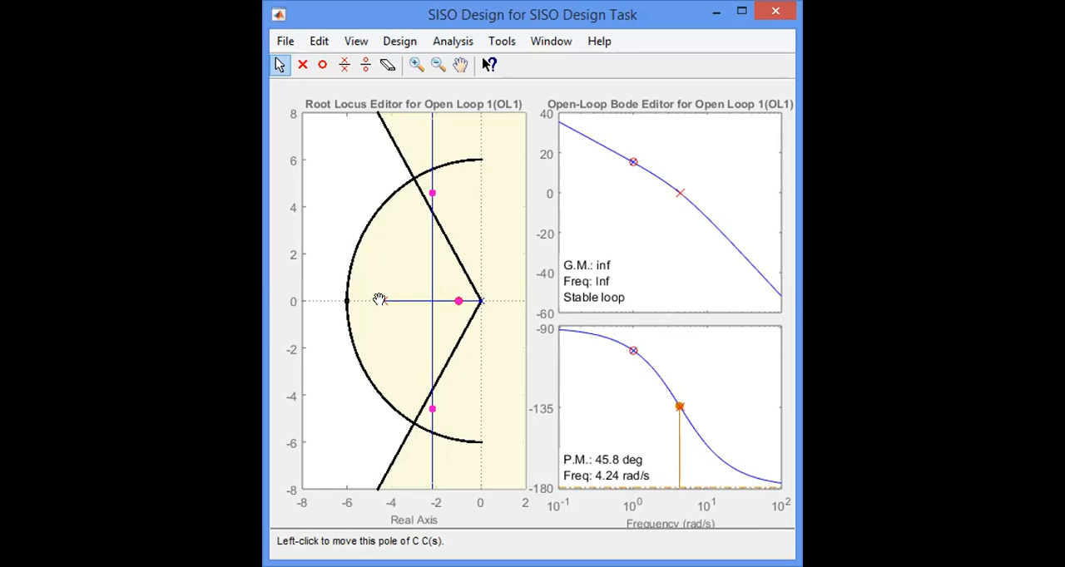
pyautogui.moveTo(380, 302); pyautogui.dragTo(344, 301)
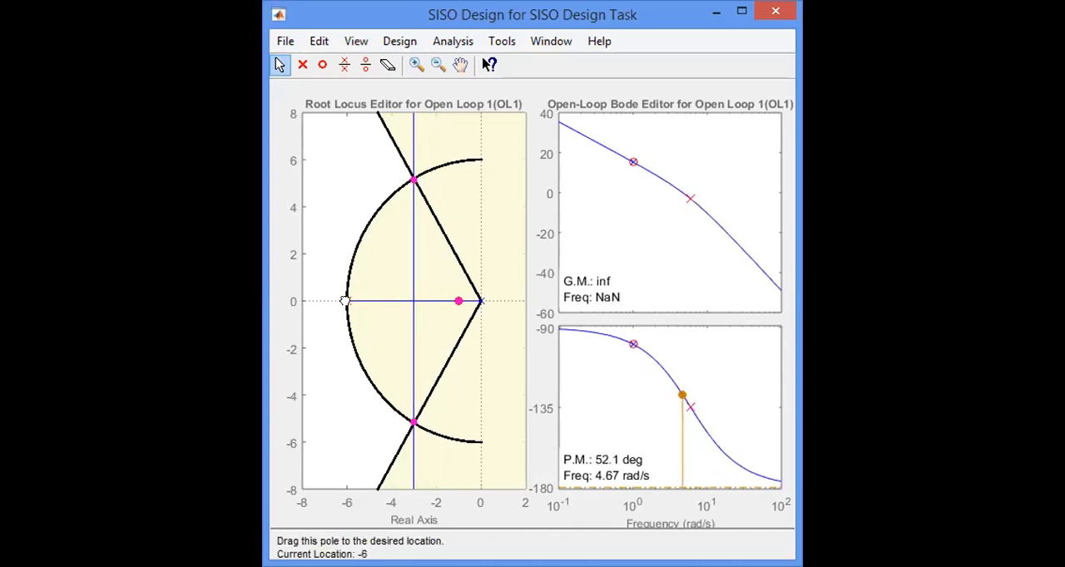
pyautogui.moveTo(345, 301); pyautogui.dragTo(344, 301)
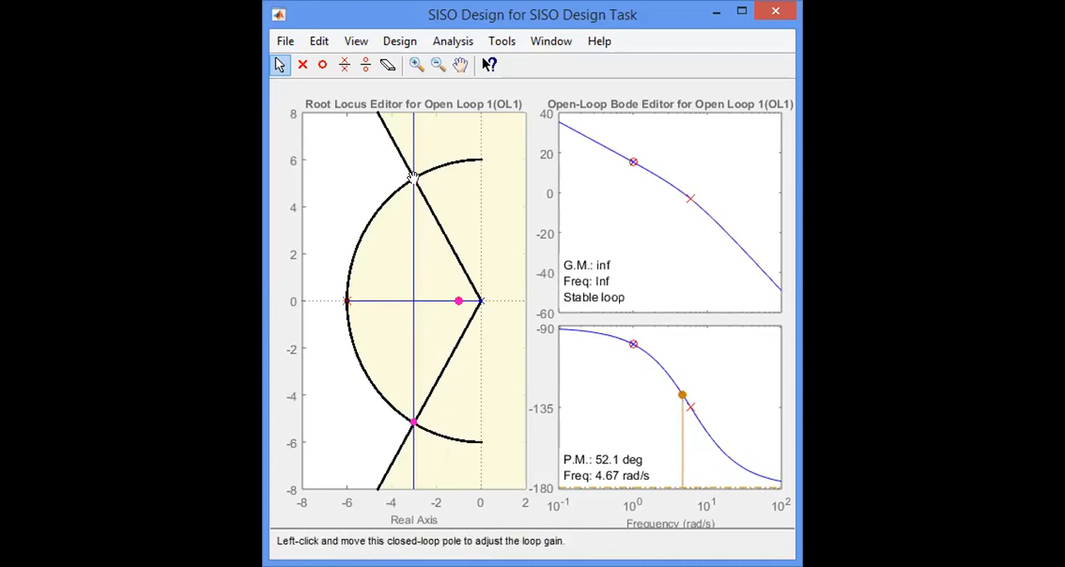
# Shift the compensator's real pole toward the origin on the root locus, and bring it back to about -6.05.
pyautogui.moveTo(412, 177); pyautogui.dragTo(420, 188)
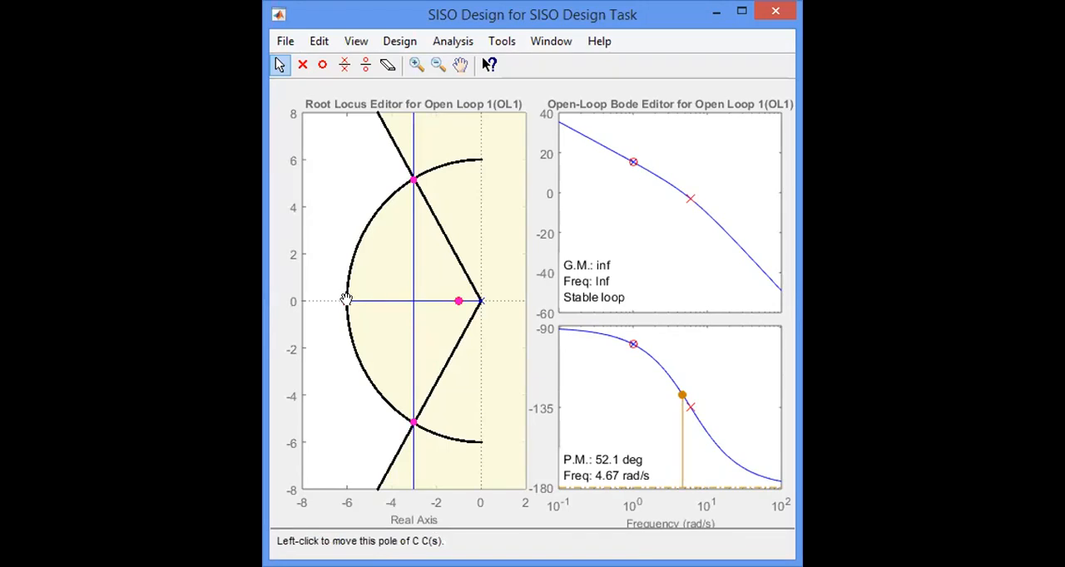
pyautogui.moveTo(347, 301); pyautogui.dragTo(406, 301)
pyautogui.moveTo(411, 300); pyautogui.dragTo(343, 300)
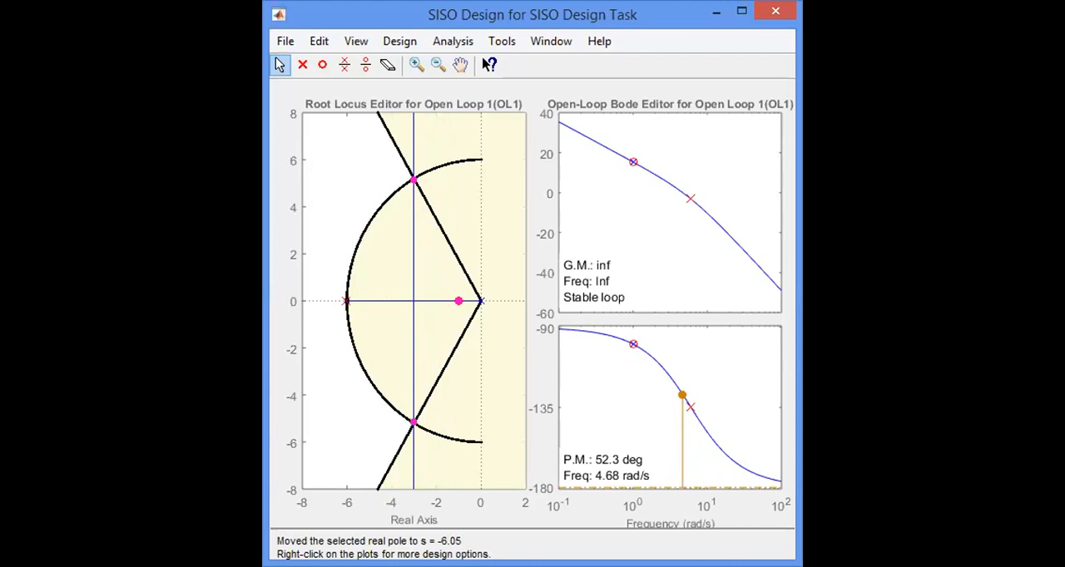
# Switch to the Control and Estimation Tools Manager and examine compensator C's gain and its lead pole and zero values.
pyautogui.hotkey('alt', 'Tab')
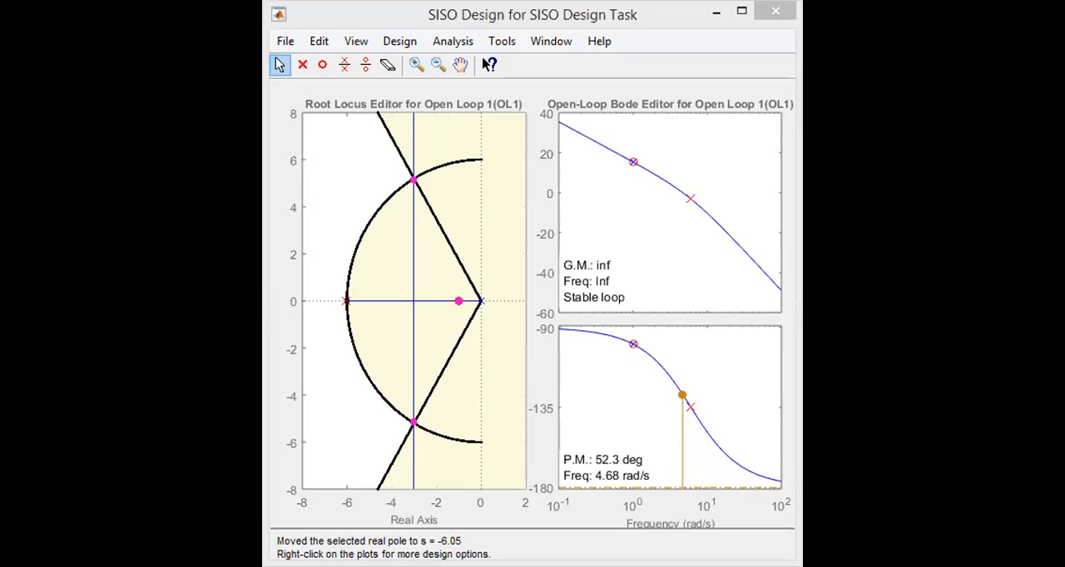
pyautogui.hotkey('alt', 'Tab')
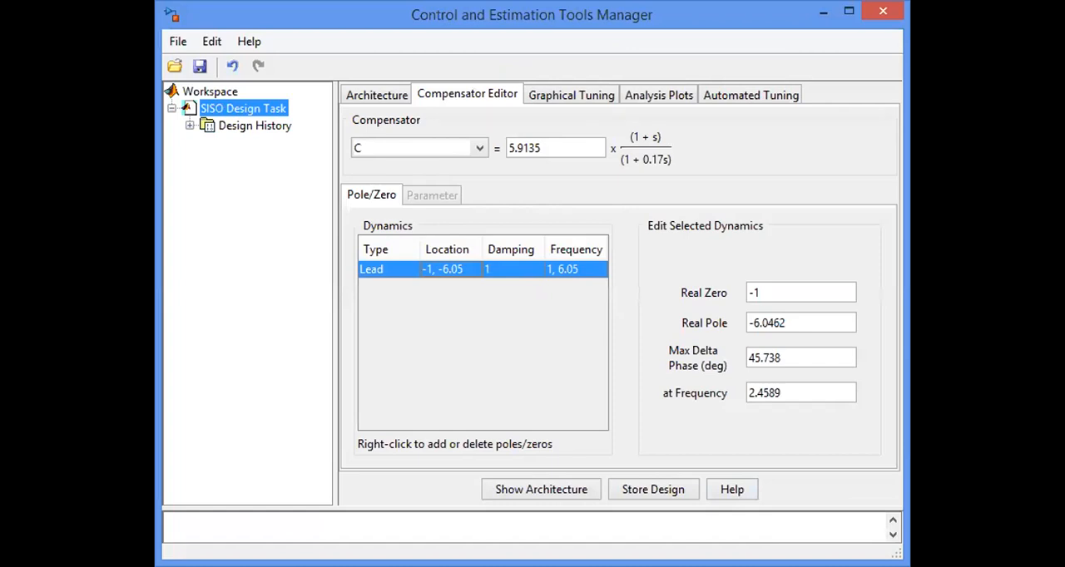
pyautogui.moveTo(558, 147); pyautogui.dragTo(502, 139)
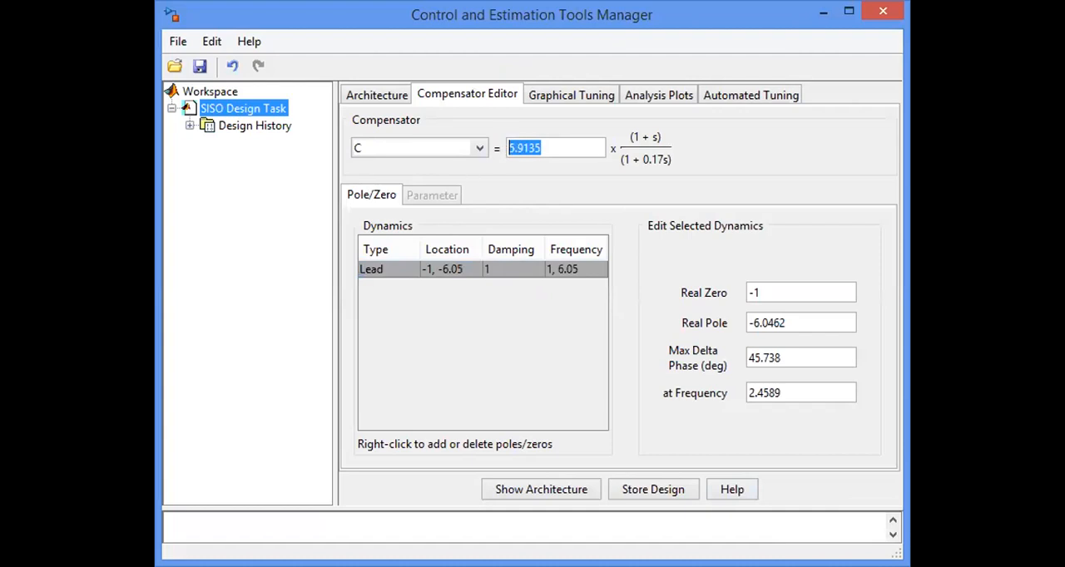
pyautogui.hotkey('alt', 'Tab')
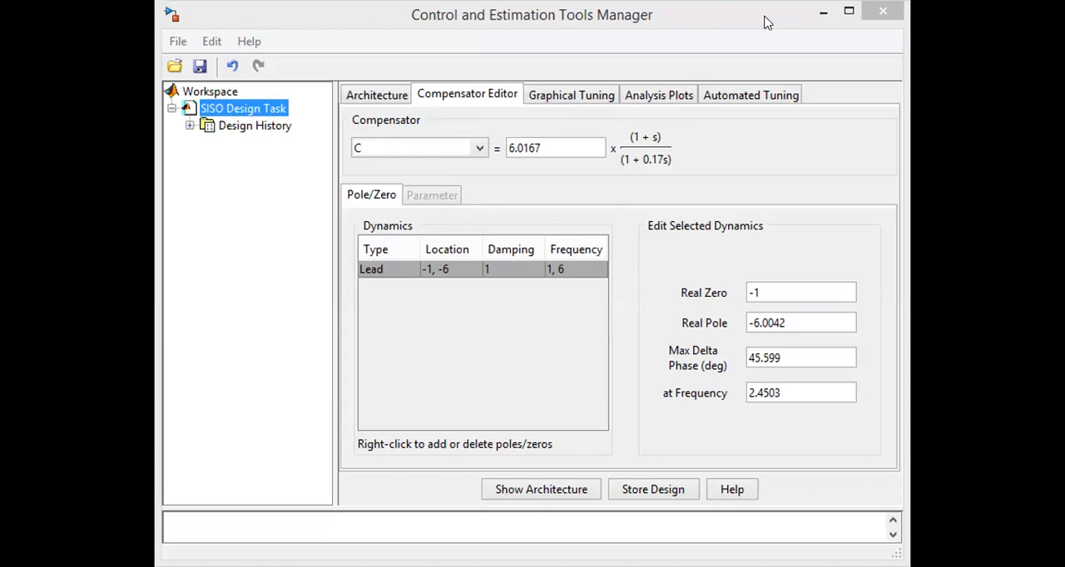
pyautogui.doubleClick(508, 144)
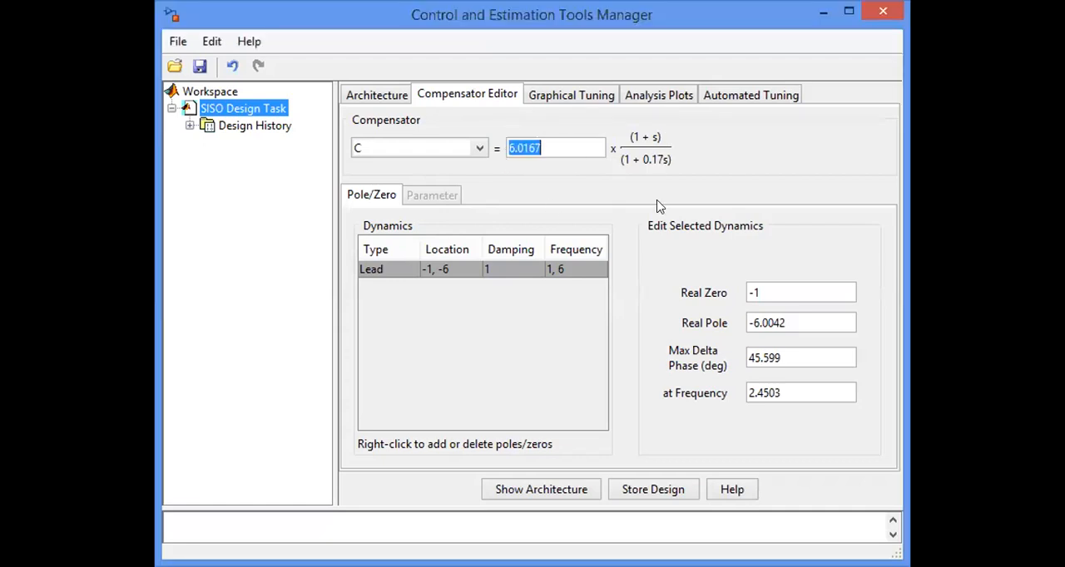
# Export compensator C from the design task to the MATLAB workspace.
pyautogui.click(188, 47)
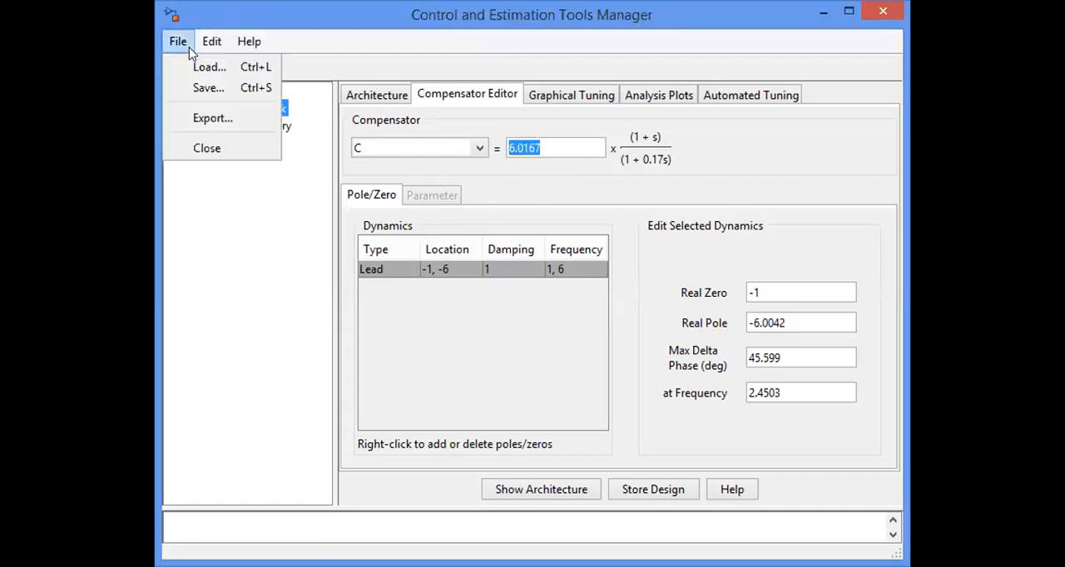
pyautogui.click(206, 119)
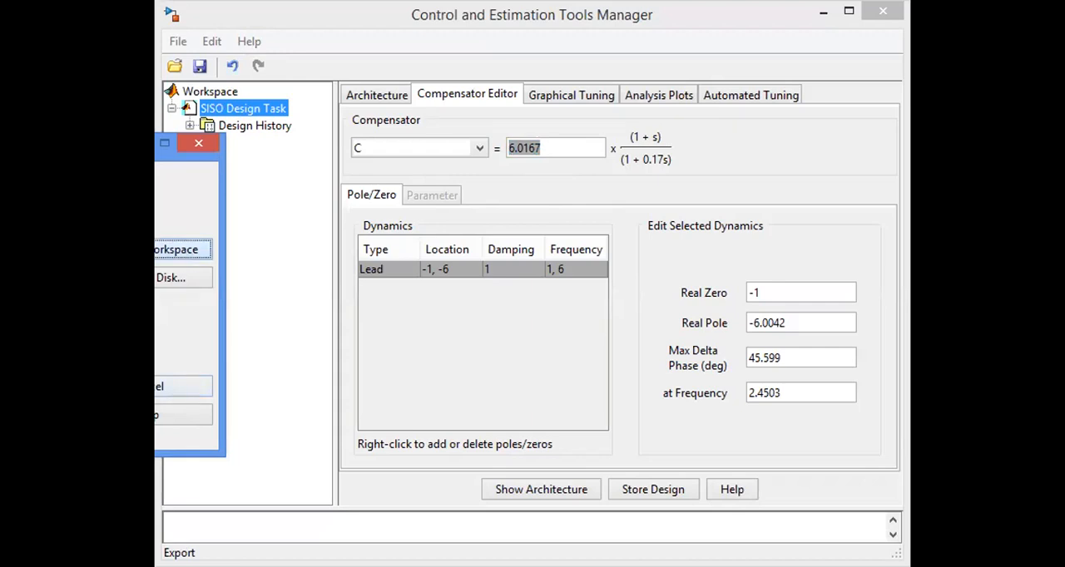
pyautogui.click(158, 387)
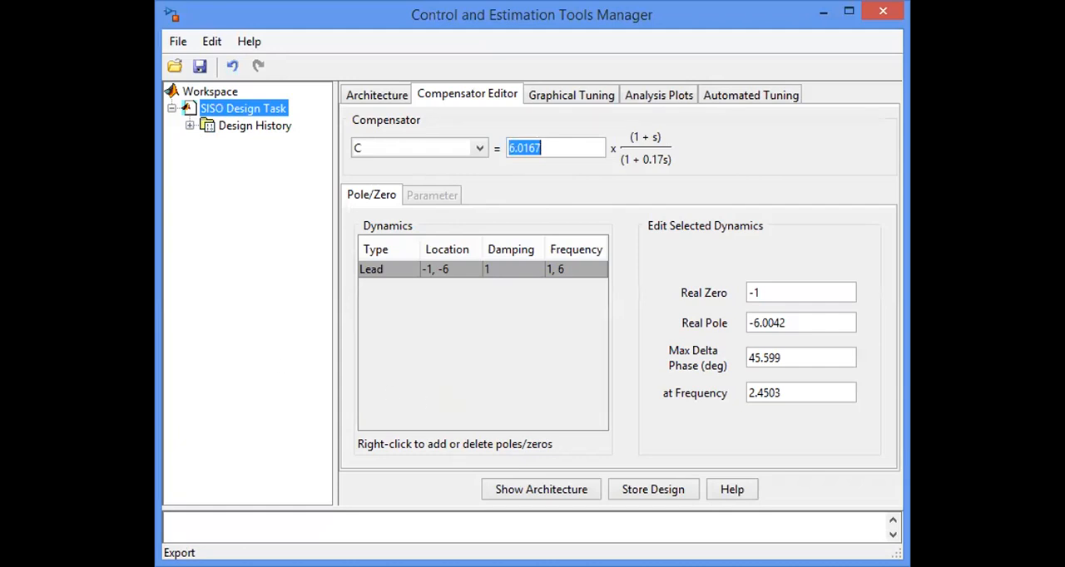
# Switch to the main MATLAB window and display the exported compensator C in the Command Window.
pyautogui.hotkey('alt', 'Tab')
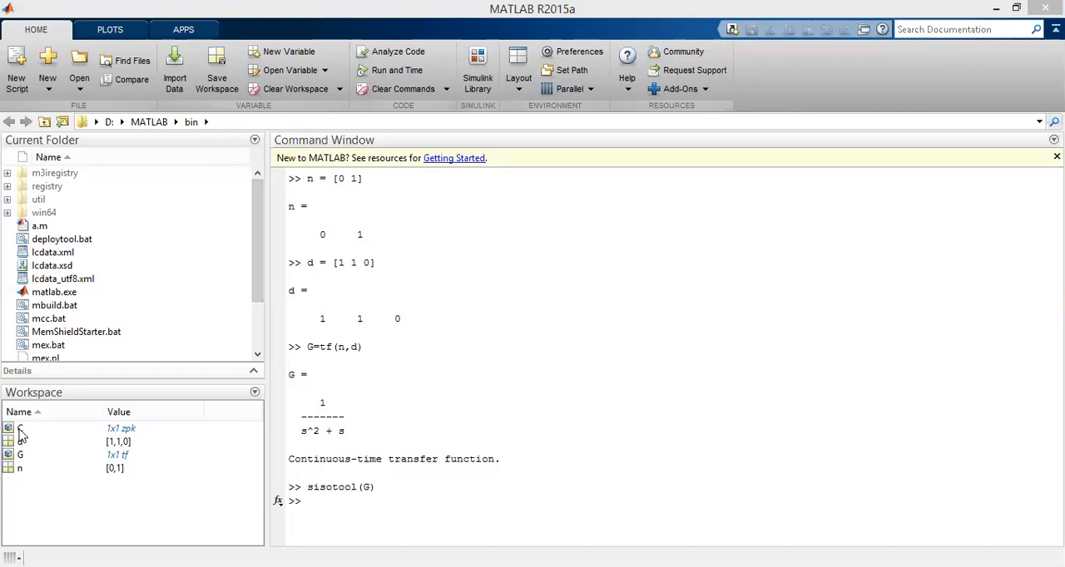
pyautogui.click(360, 506)
pyautogui.write('C')
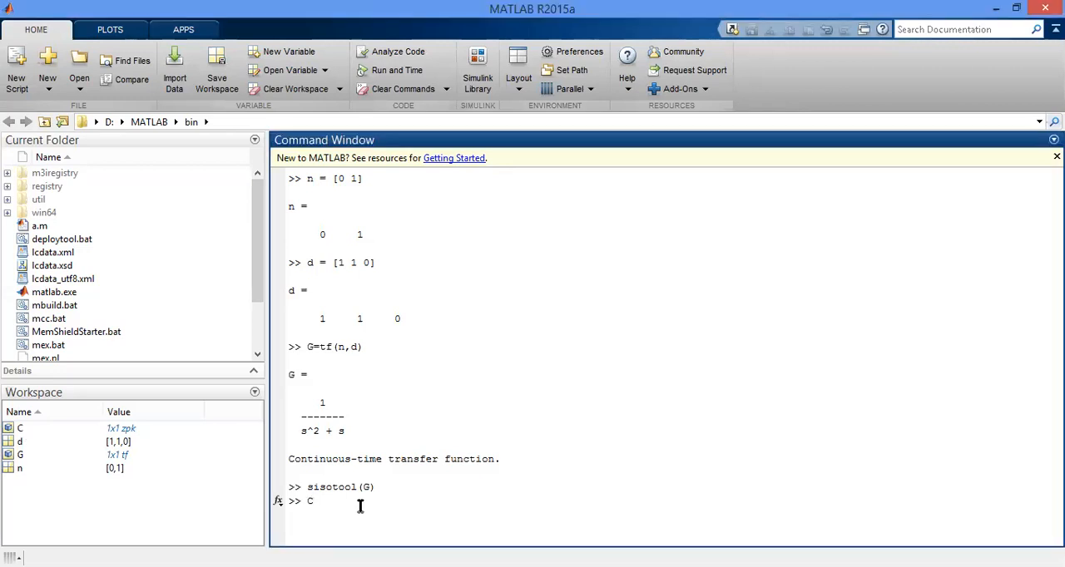
pyautogui.press('Return')
# Compare the transfer function of compensator C with that of plant G in the Command Window output.
pyautogui.moveTo(383, 482); pyautogui.dragTo(291, 457)
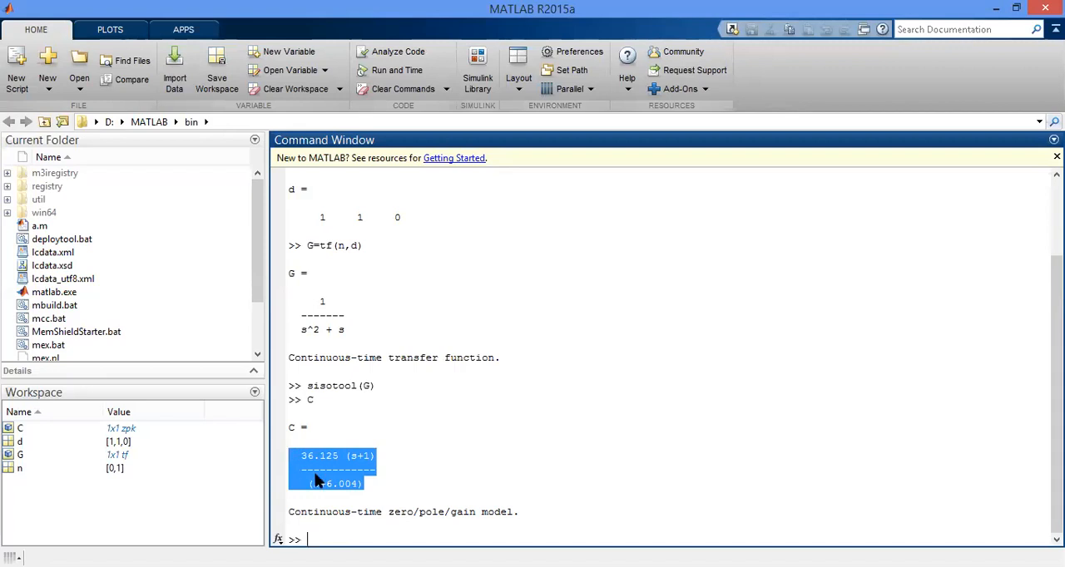
pyautogui.scroll(2, 340, 478)
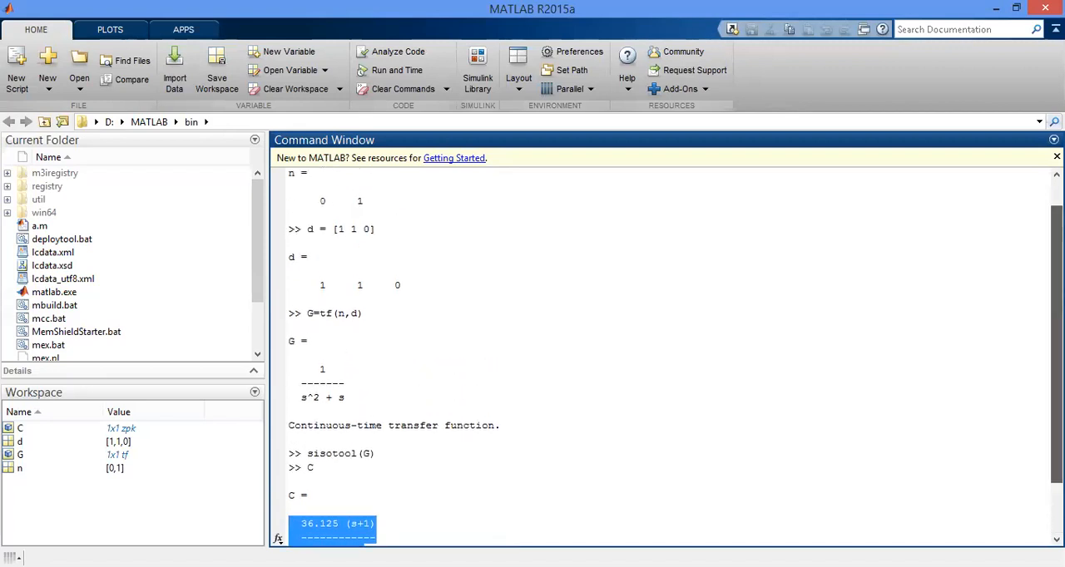
pyautogui.scroll(1, 340, 477)
pyautogui.moveTo(371, 426); pyautogui.dragTo(301, 403)
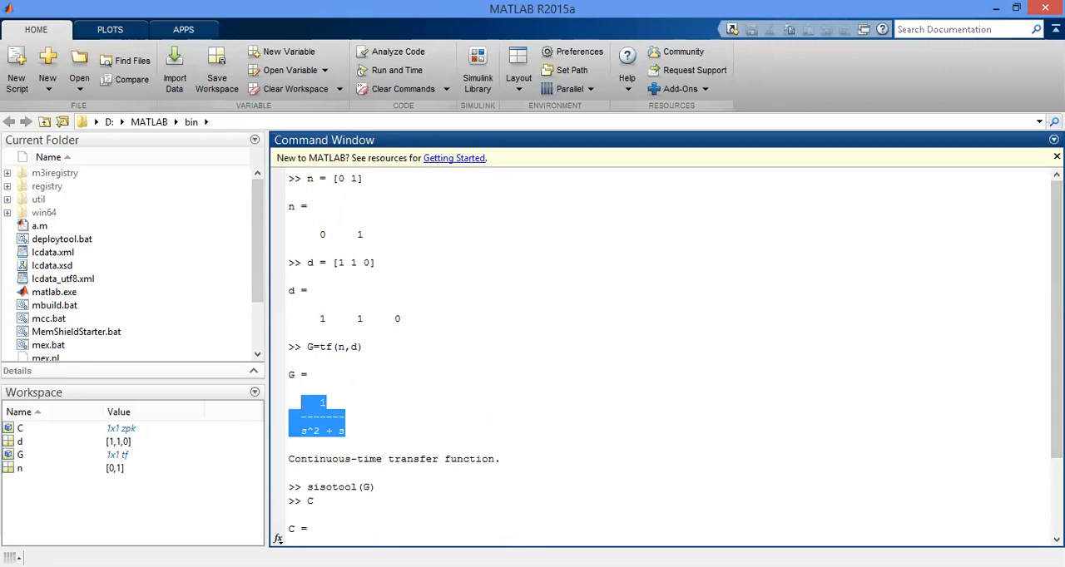
pyautogui.scroll(-2, 661, 358)
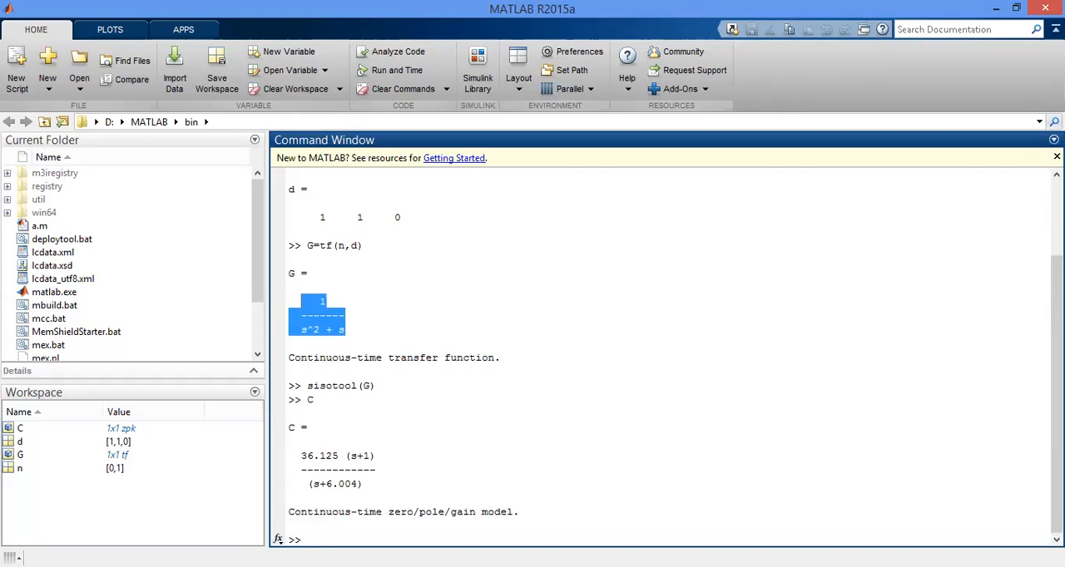
pyautogui.click(351, 326)
pyautogui.moveTo(350, 328); pyautogui.dragTo(303, 302)
pyautogui.moveTo(383, 487); pyautogui.dragTo(291, 453)
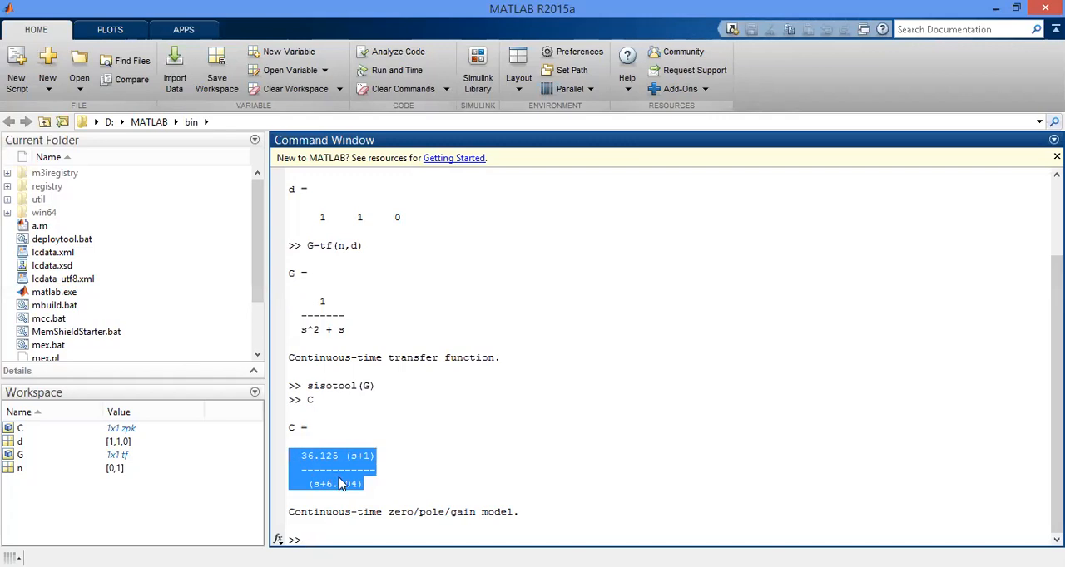
pyautogui.moveTo(345, 330); pyautogui.dragTo(308, 305)
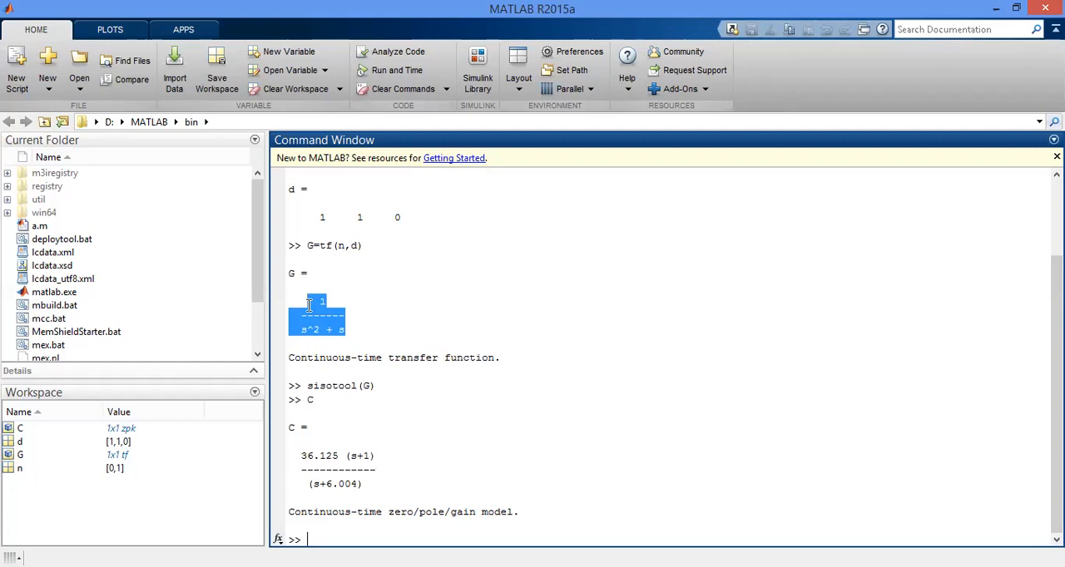